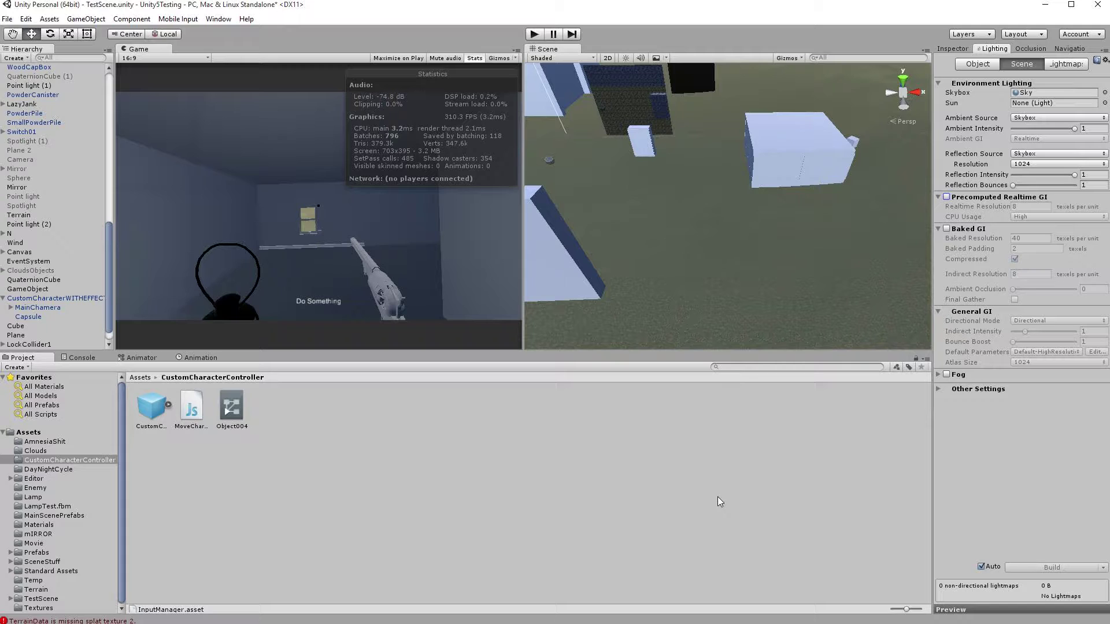
# - Show the Edit > Project Settings submenu listing Input, Tags and Layers, Audio and others
pyautogui.click(7, 19)
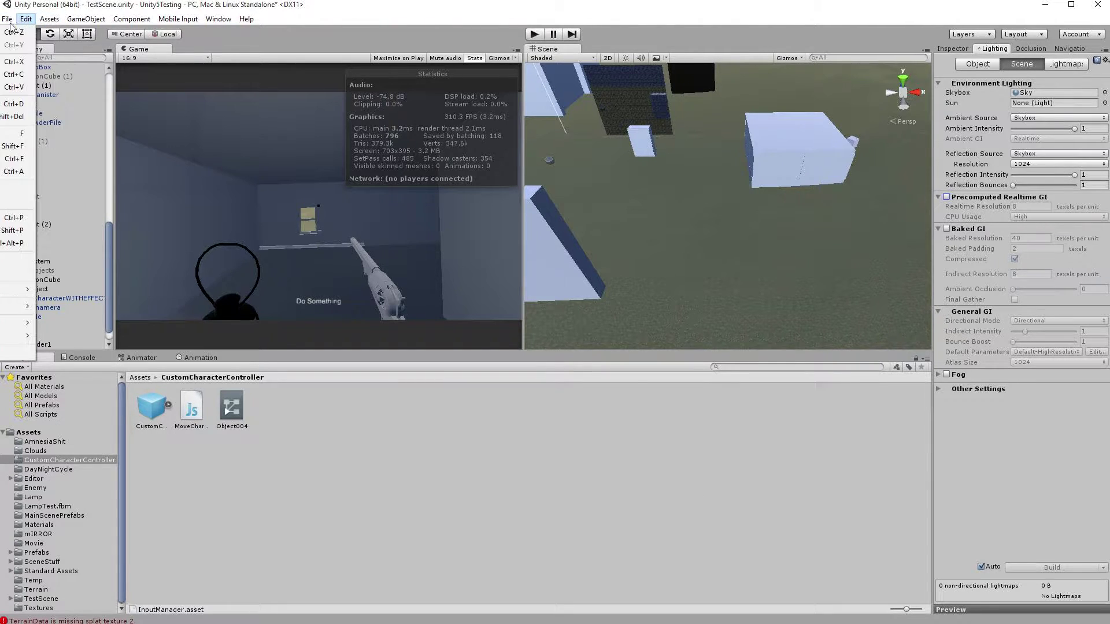
pyautogui.click(8, 21)
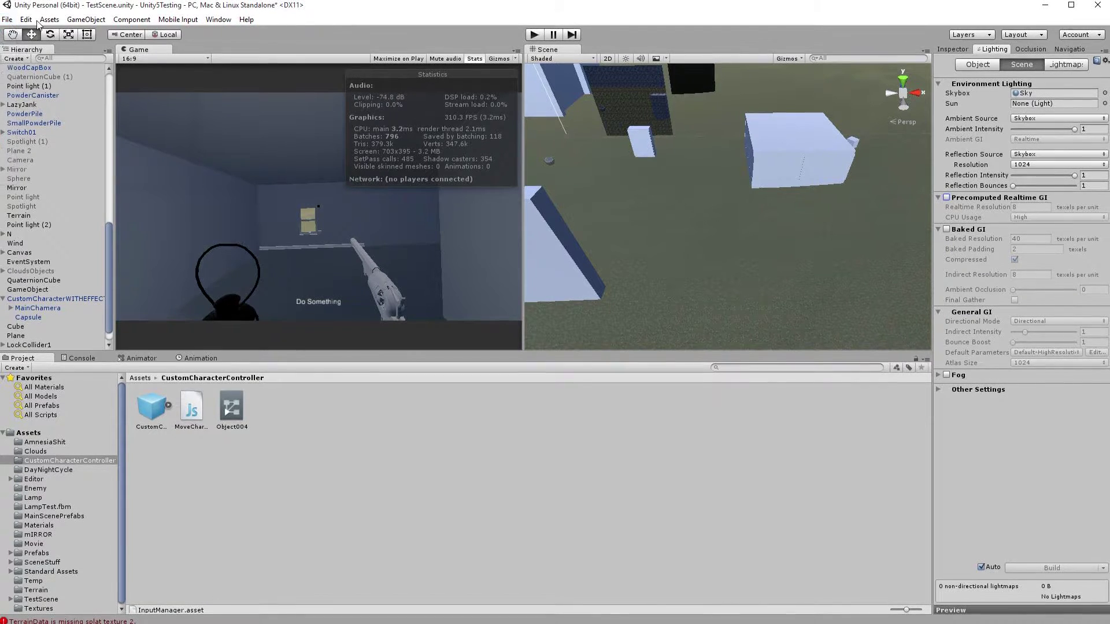
pyautogui.click(26, 20)
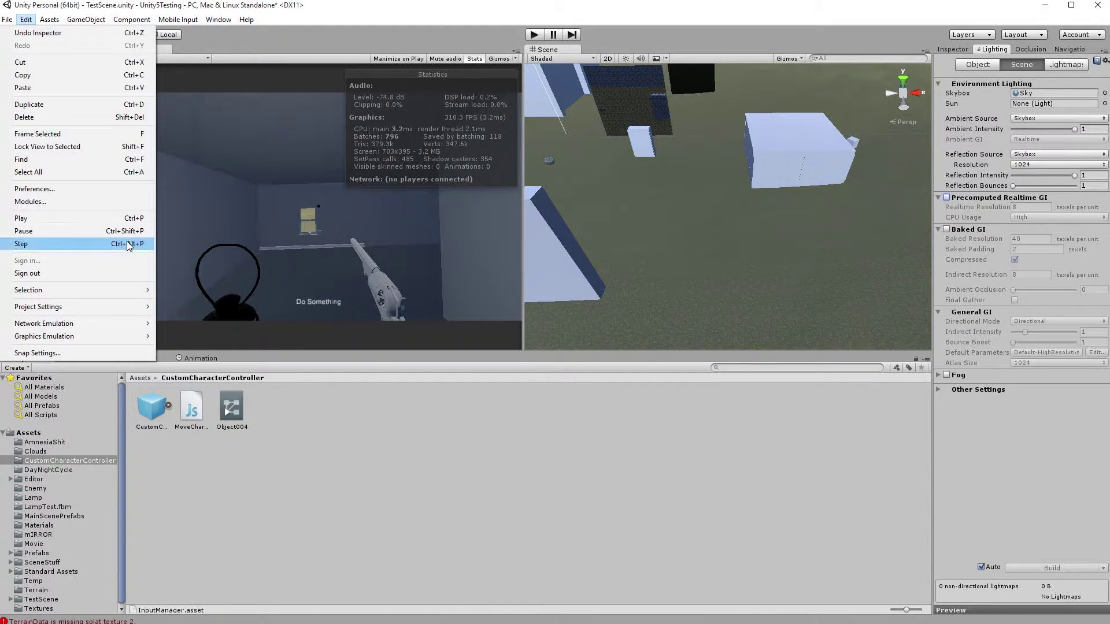
# - Open the Input Manager and change Axes Size to 21, then back to 20
pyautogui.moveTo(76, 311)
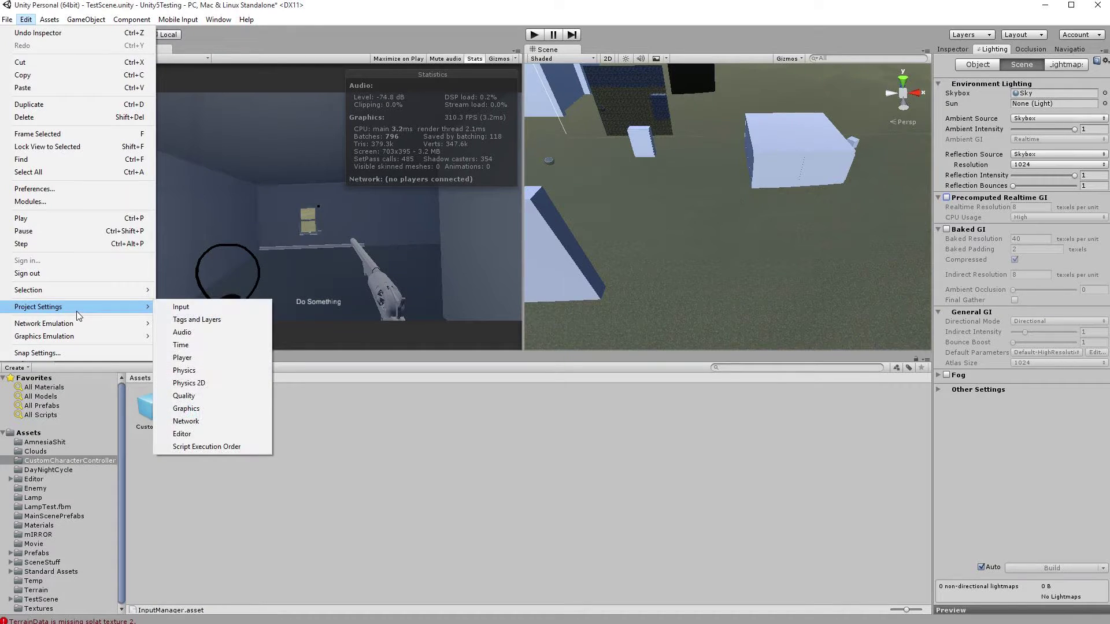
pyautogui.click(225, 309)
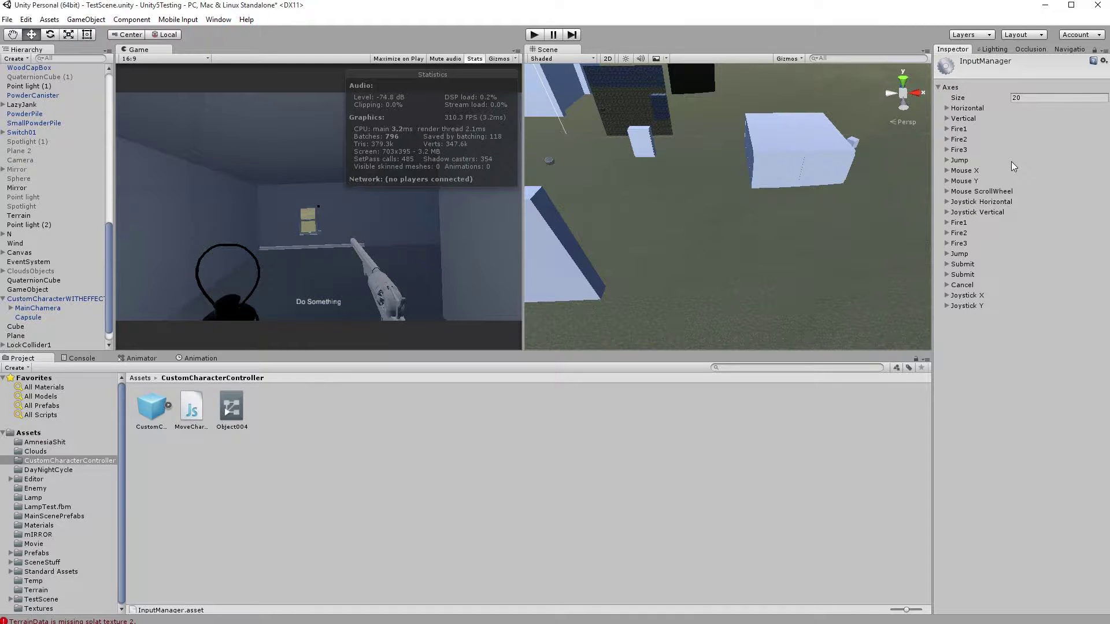
pyautogui.click(1035, 98)
pyautogui.write('21')
pyautogui.press('Return')
pyautogui.press('BackSpace')
pyautogui.write('0')
# - Glance at MonoDevelop, then inspect the Joystick Horizontal and Joystick Vertical axes in Unity
pyautogui.hotkey('alt', 'Tab')
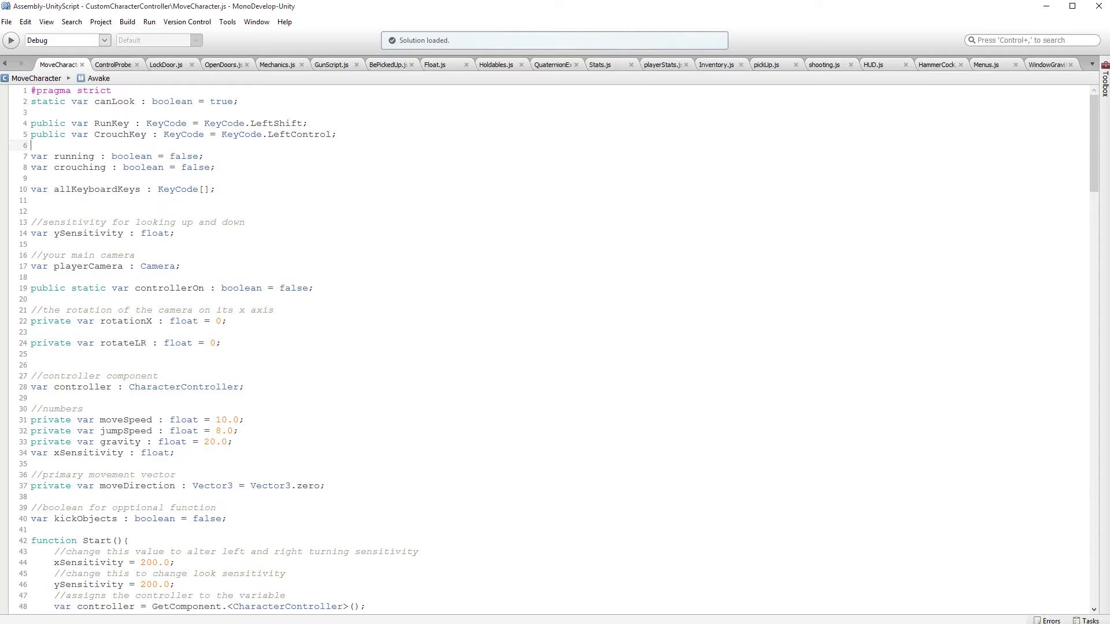
pyautogui.hotkey('alt', 'Tab')
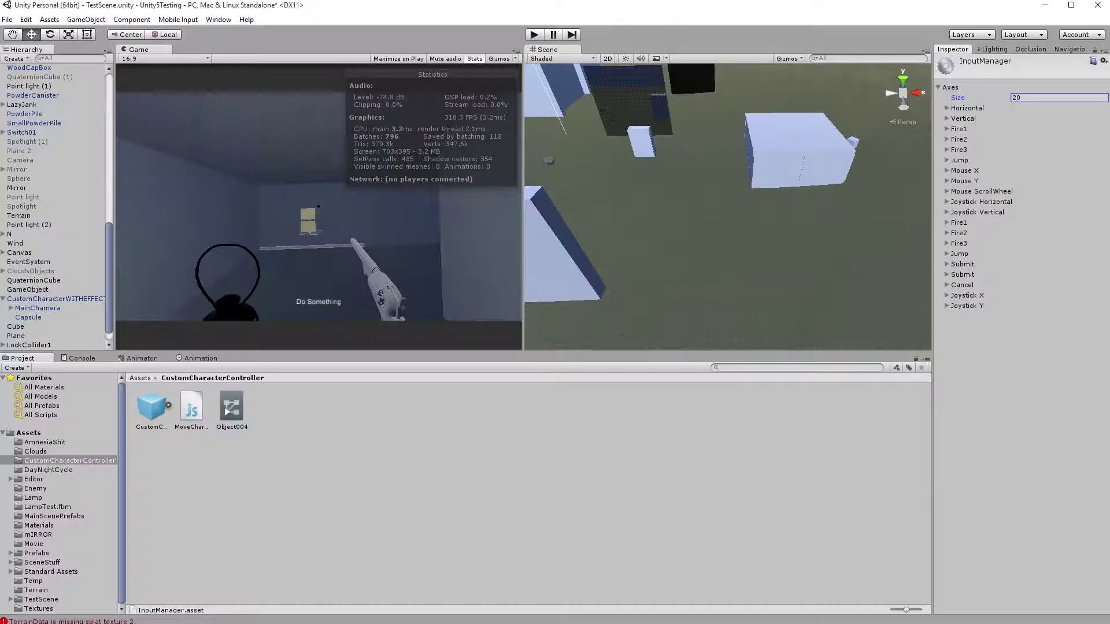
pyautogui.click(978, 201)
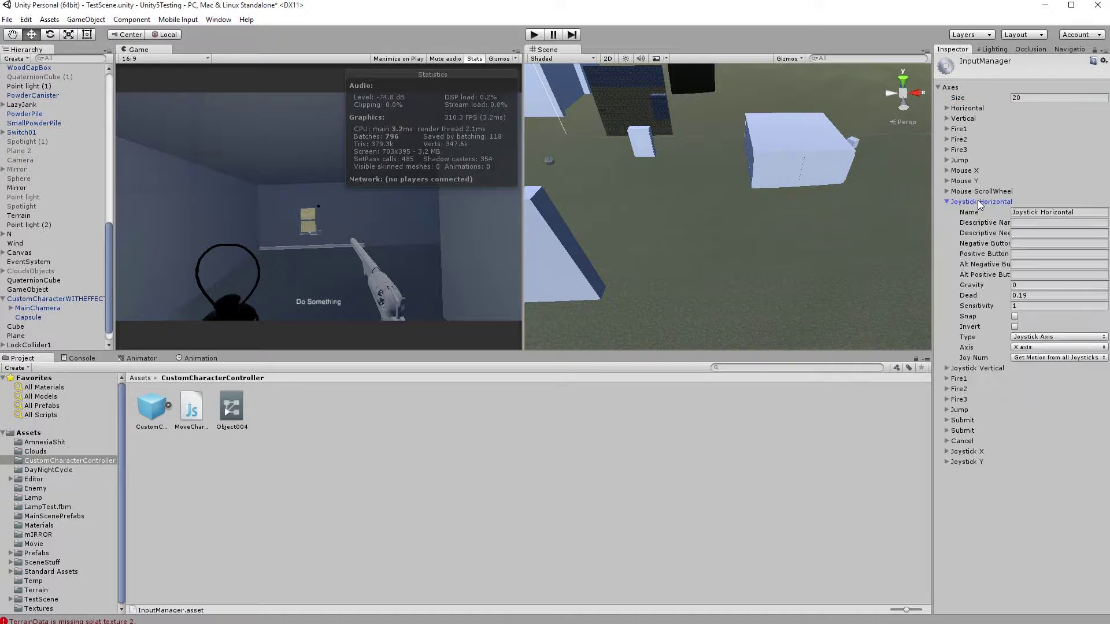
pyautogui.click(978, 201)
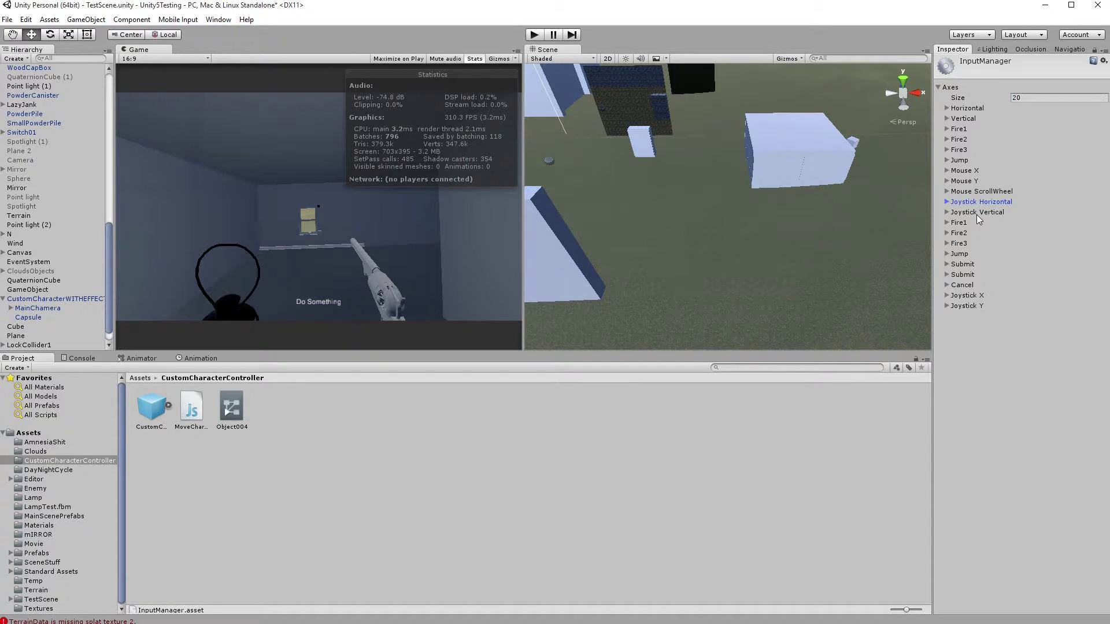
pyautogui.click(976, 212)
pyautogui.click(976, 213)
# - Set the Player settings' Display Resolution Dialog to Disabled and deselect the player settings
pyautogui.click(26, 20)
pyautogui.moveTo(69, 304)
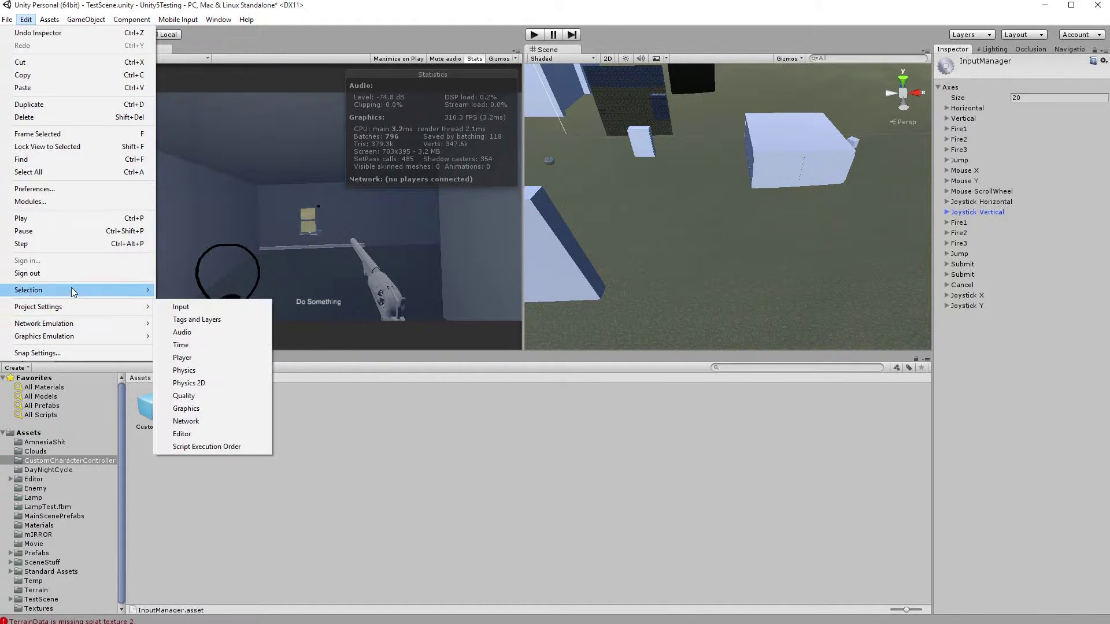
pyautogui.click(182, 358)
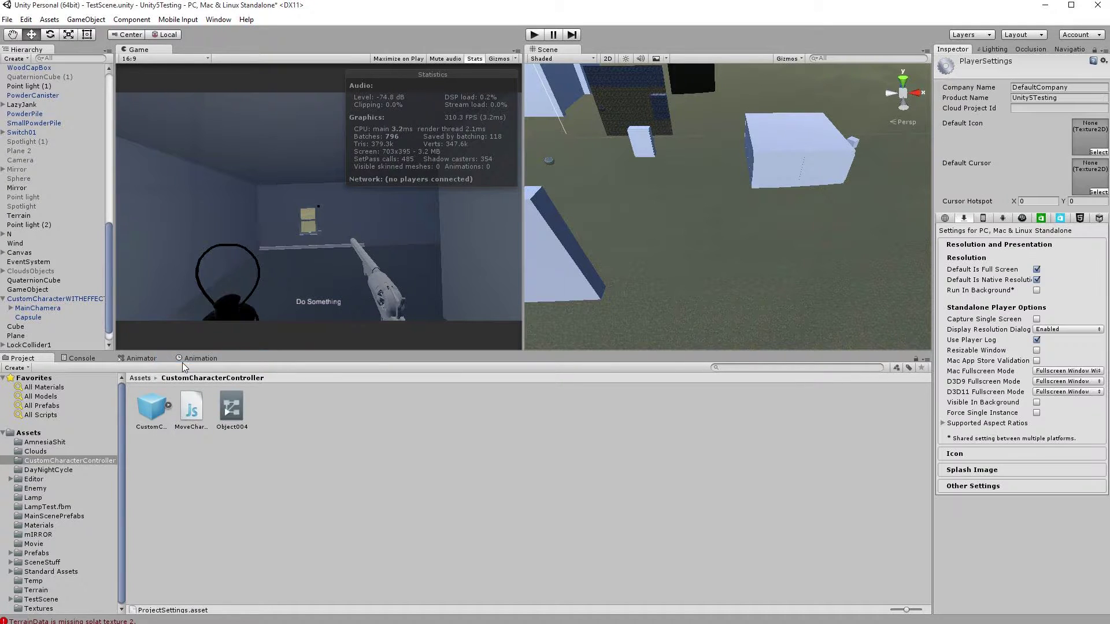
pyautogui.click(1052, 333)
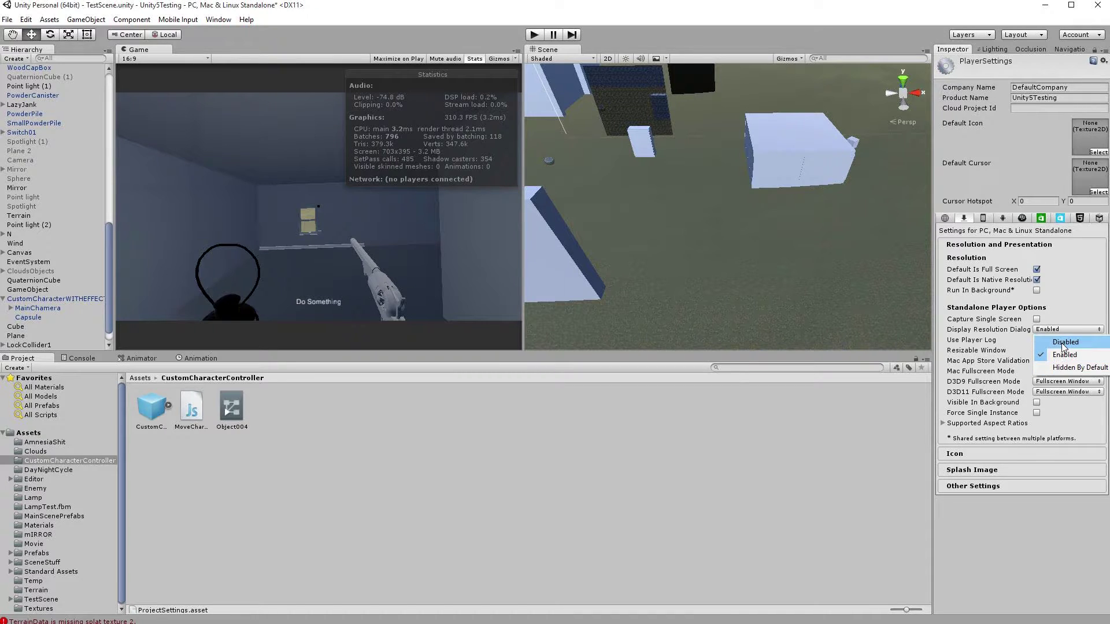
pyautogui.click(1062, 343)
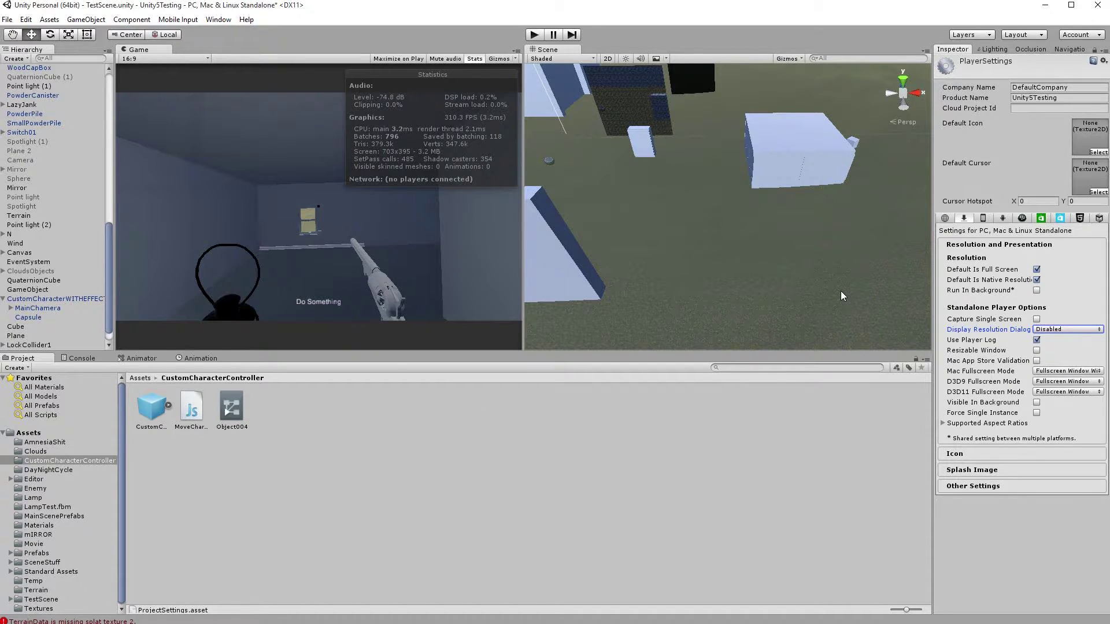
pyautogui.click(1065, 328)
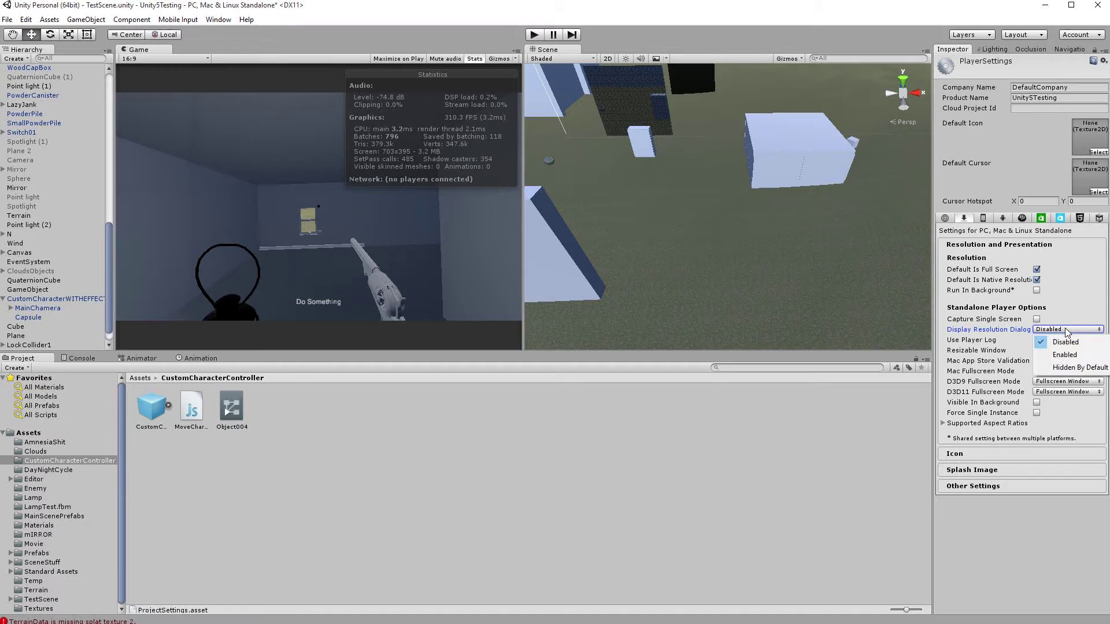
pyautogui.click(878, 404)
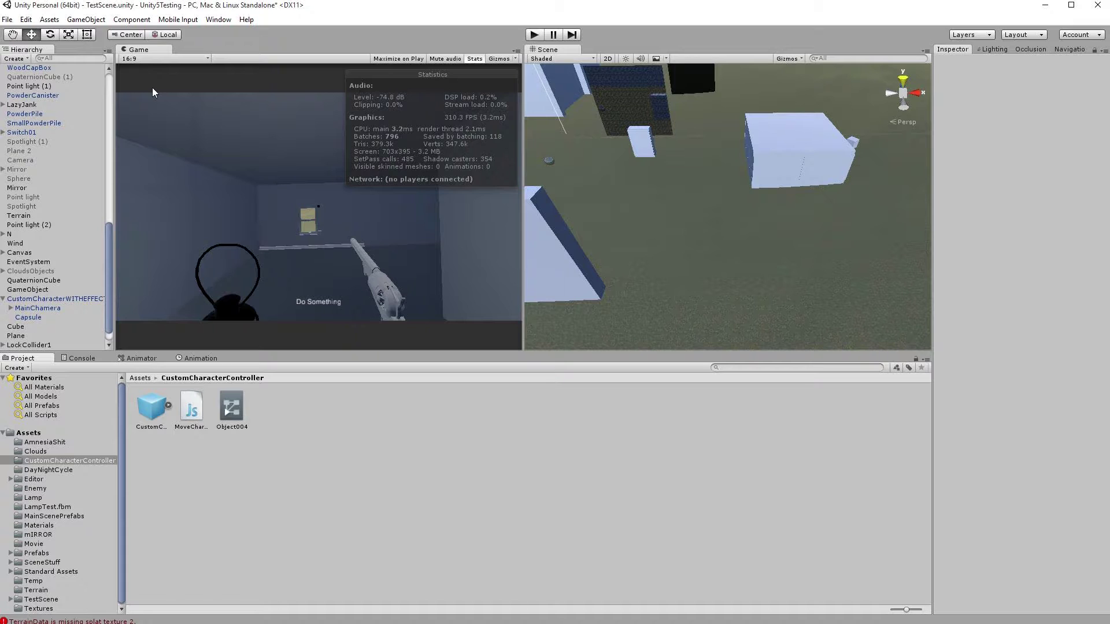
# - Reopen the Player settings to verify Display Resolution Dialog still reads Disabled, then deselect
pyautogui.click(6, 20)
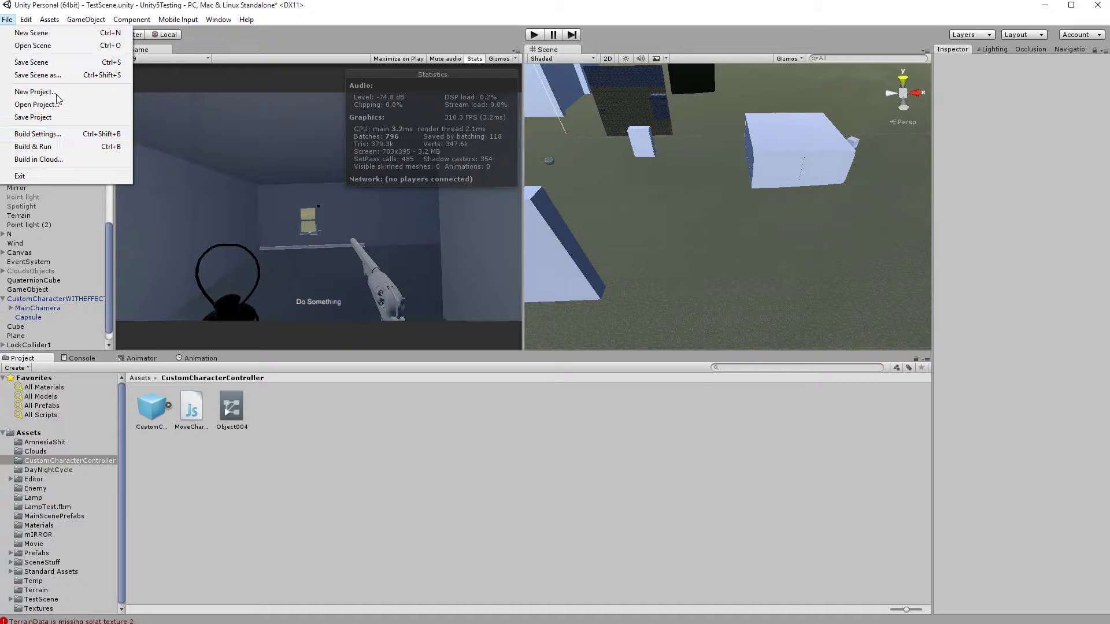
pyautogui.moveTo(26, 20)
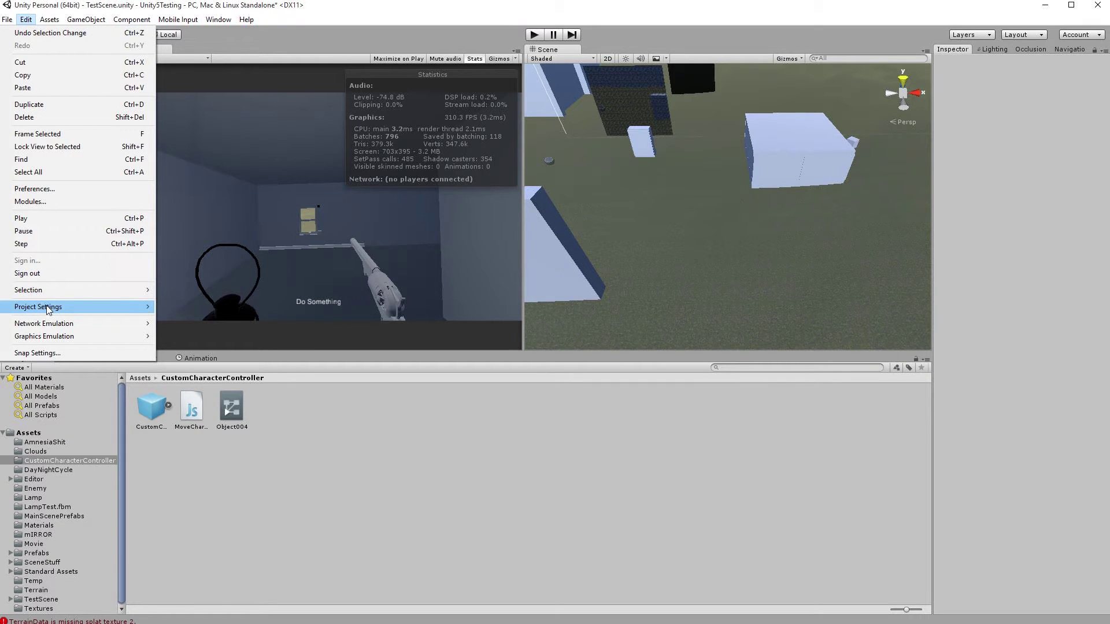
pyautogui.moveTo(46, 307)
pyautogui.click(193, 356)
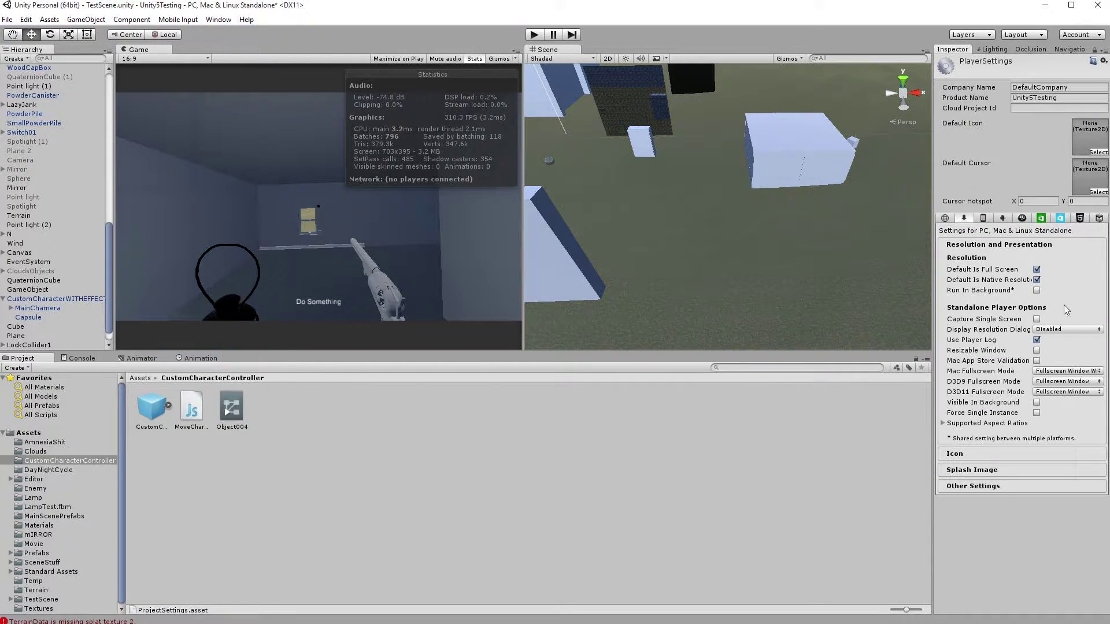
pyautogui.click(1052, 330)
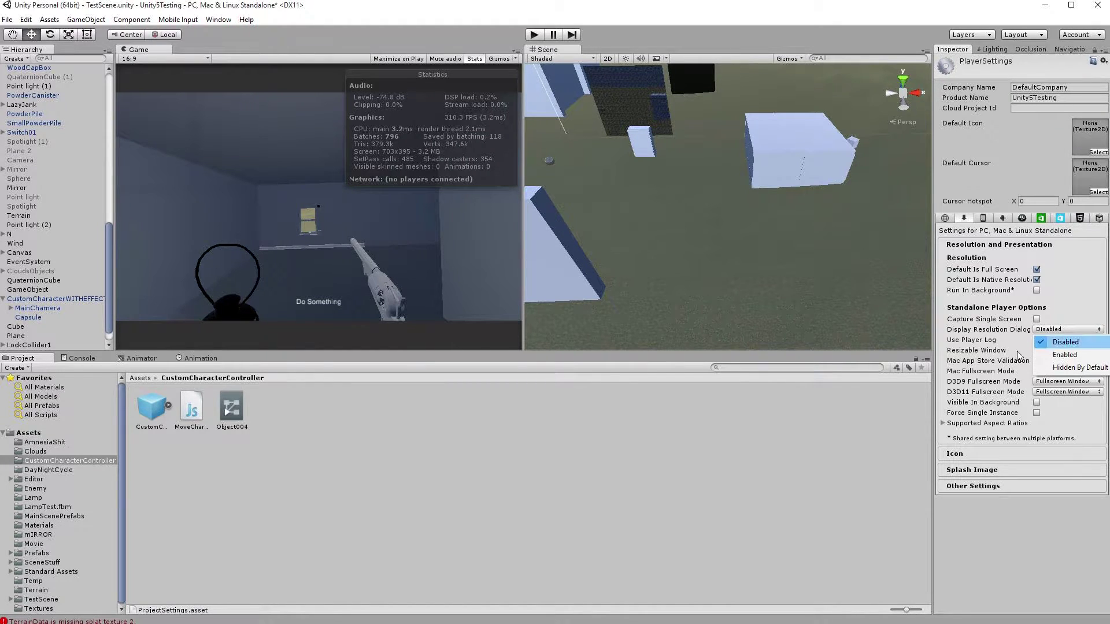
pyautogui.click(881, 415)
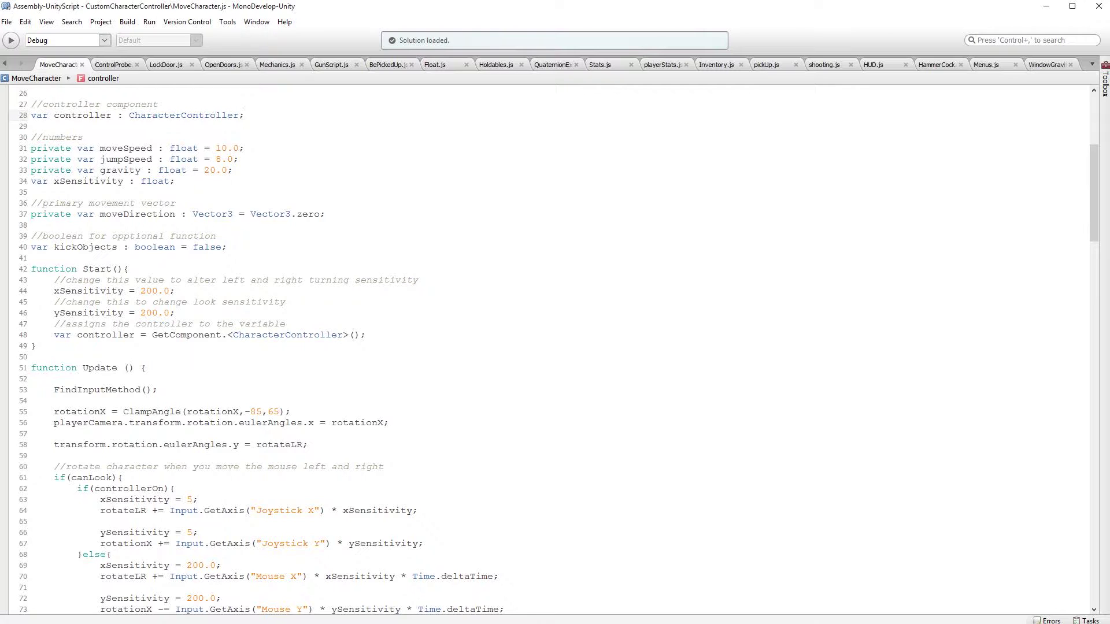
# - Highlight the Joystick X (line 64), Mouse X (line 70) and Joystick Horizontal (line 80) axis names
pyautogui.scroll(-3, 555, 347)
pyautogui.moveTo(256, 401); pyautogui.dragTo(314, 401)
pyautogui.scroll(-2, 555, 346)
pyautogui.click(256, 415)
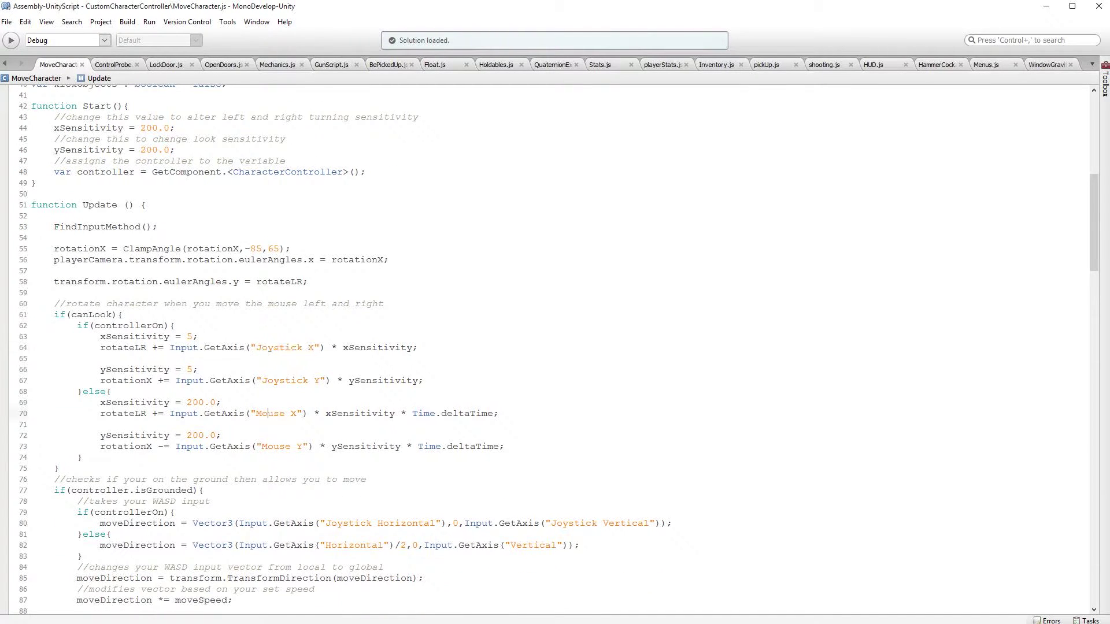
pyautogui.scroll(-3, 555, 346)
pyautogui.moveTo(325, 415); pyautogui.dragTo(441, 415)
pyautogui.click(231, 415)
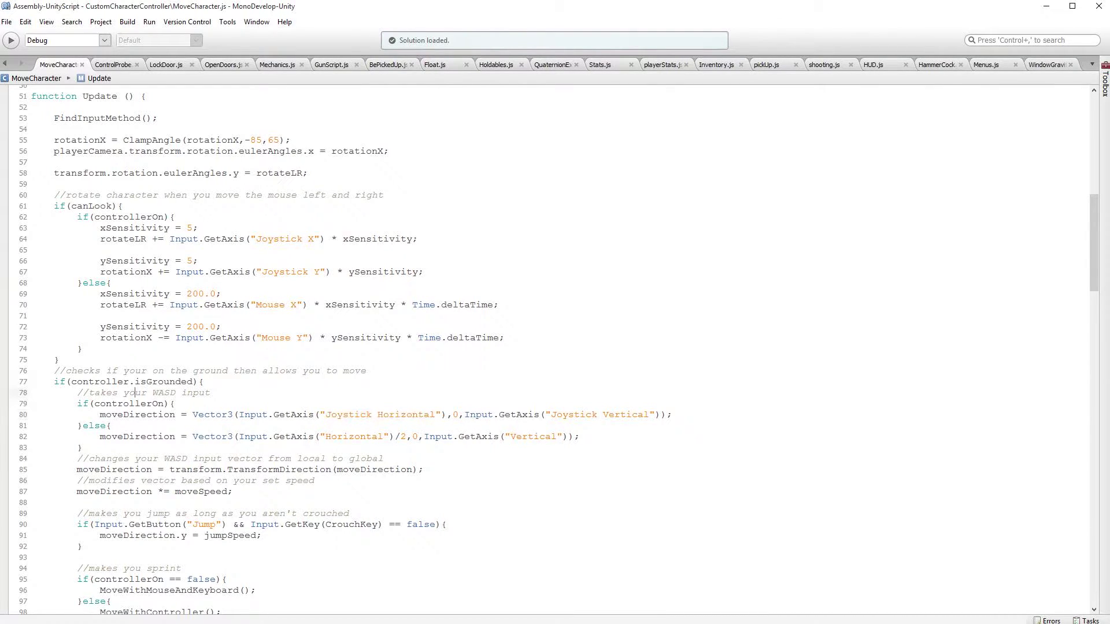
pyautogui.moveTo(325, 415); pyautogui.dragTo(435, 415)
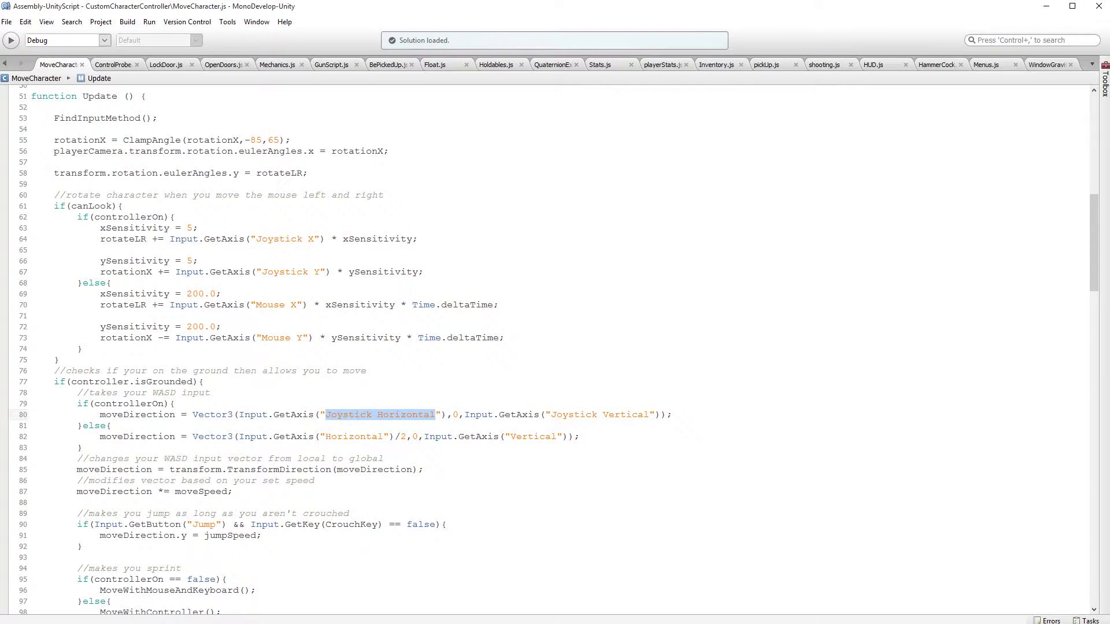
# - Highlight the full Joystick Horizontal Input.GetAxis call, then clear the selection
pyautogui.scroll(-13, 553, 345)
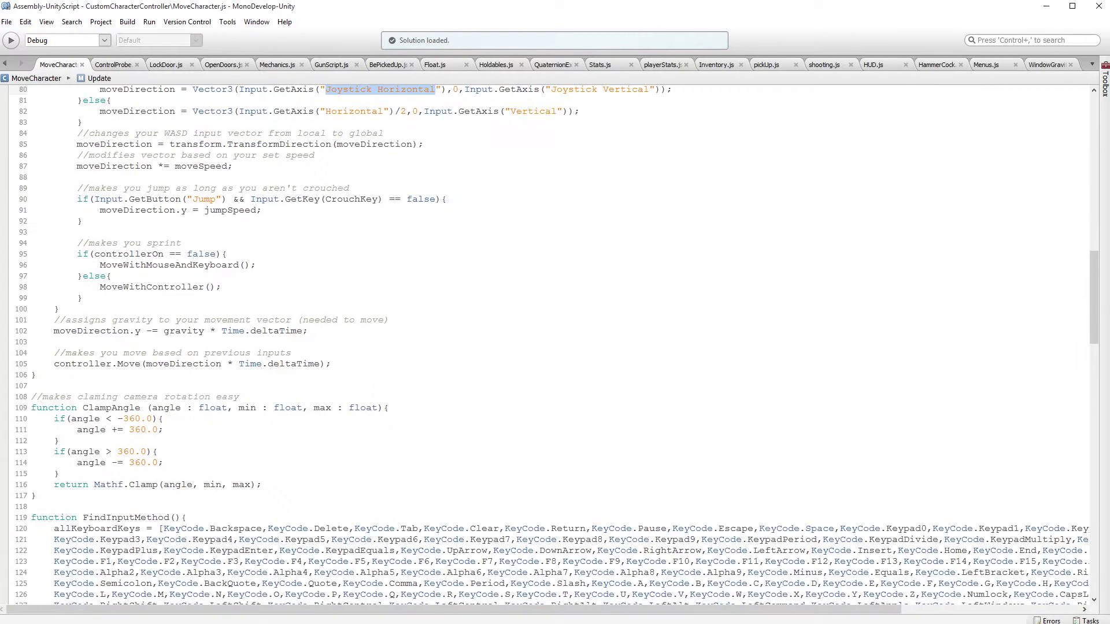
pyautogui.scroll(11, 554, 345)
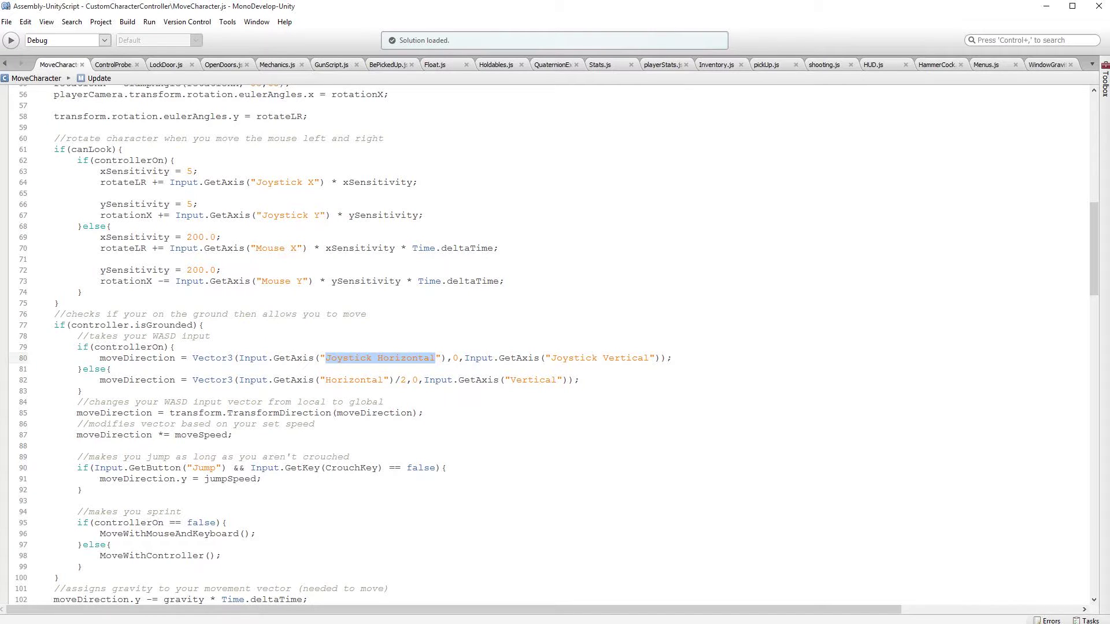
pyautogui.click(112, 369)
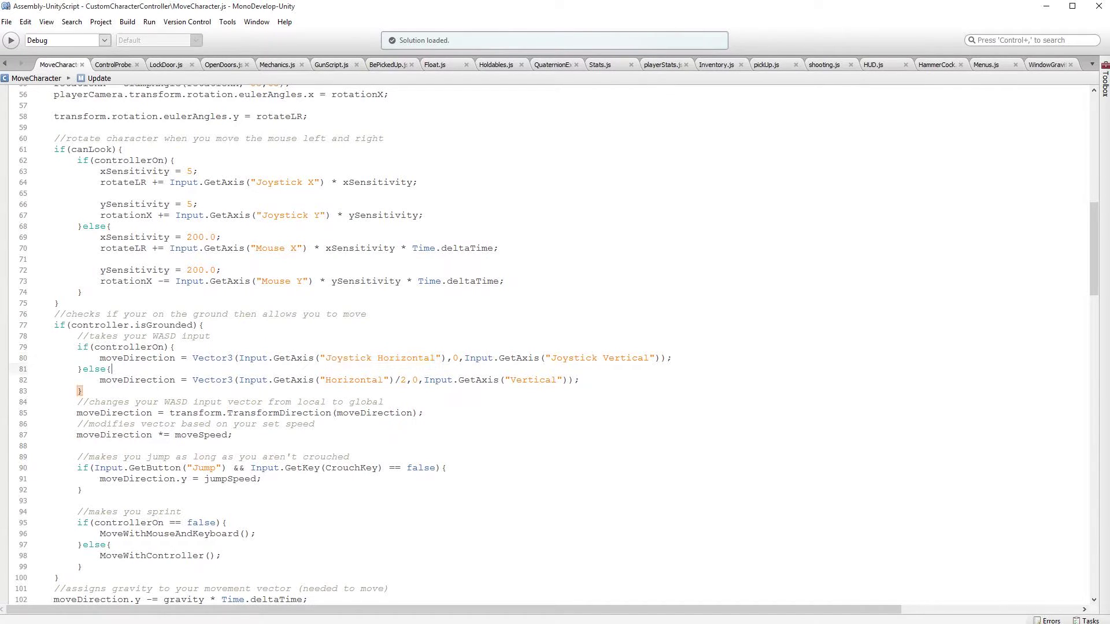
pyautogui.moveTo(238, 357); pyautogui.dragTo(448, 358)
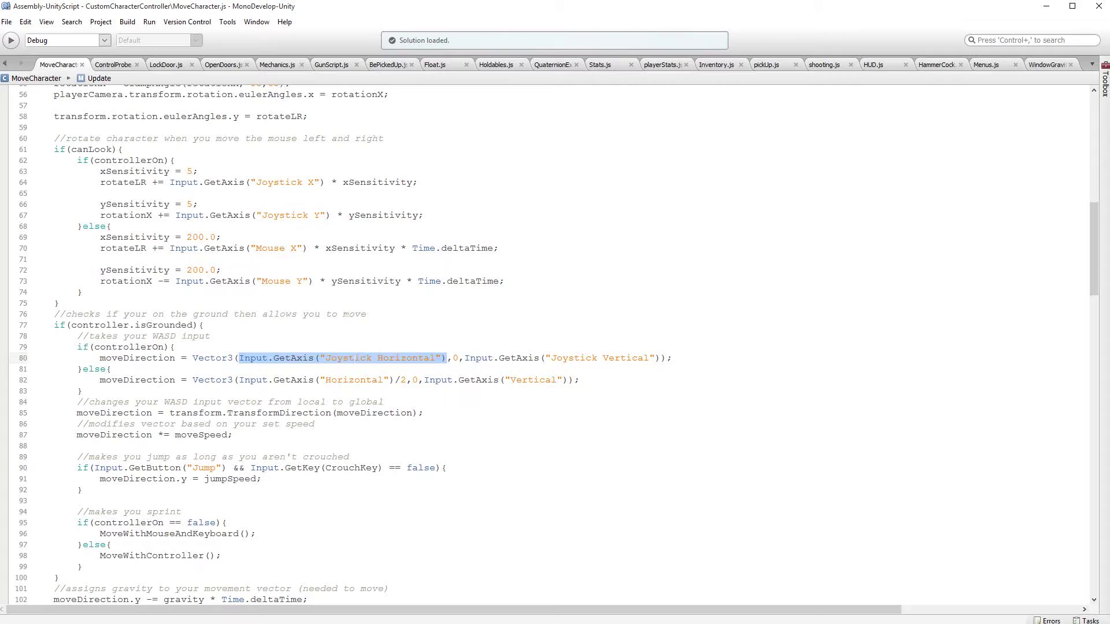
pyautogui.click(355, 358)
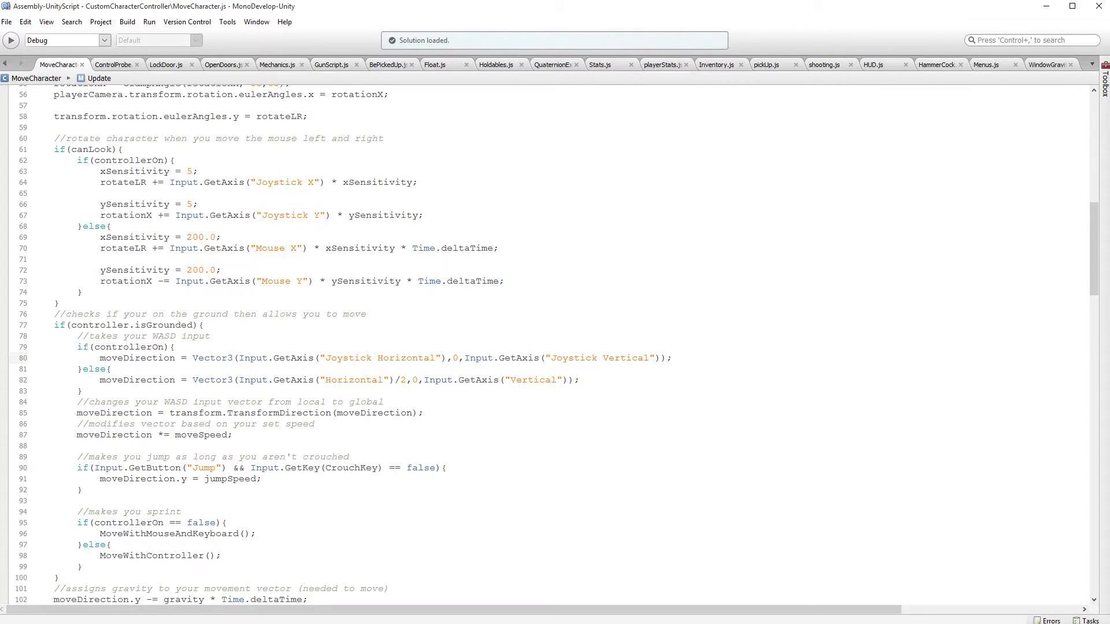
# - Return to Unity and open the Input settings from Project Settings
pyautogui.hotkey('alt', 'Tab')
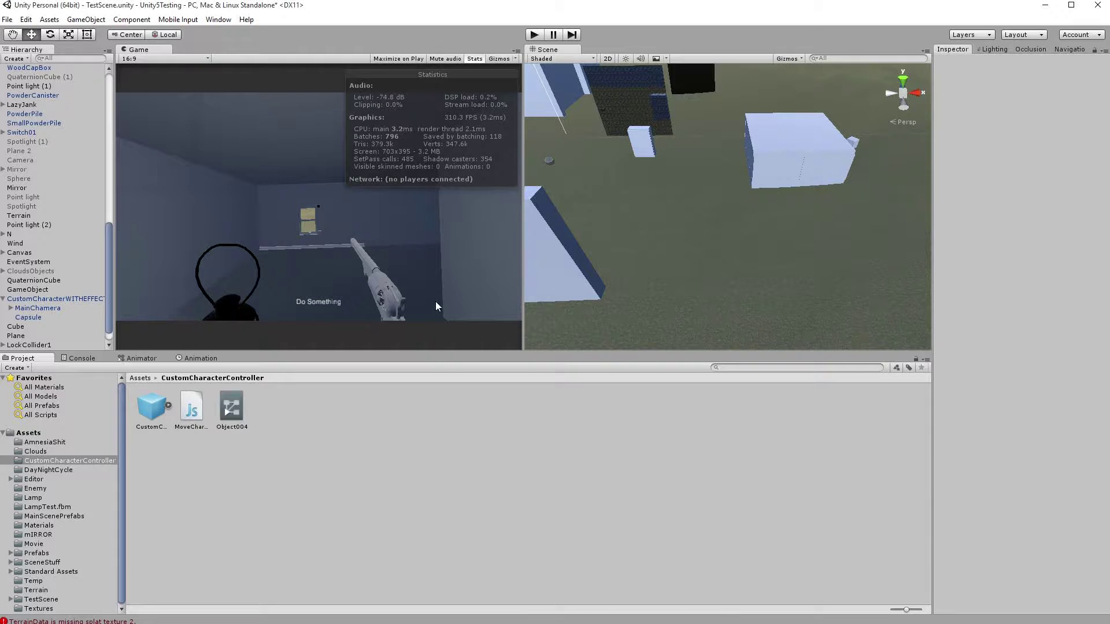
pyautogui.click(26, 19)
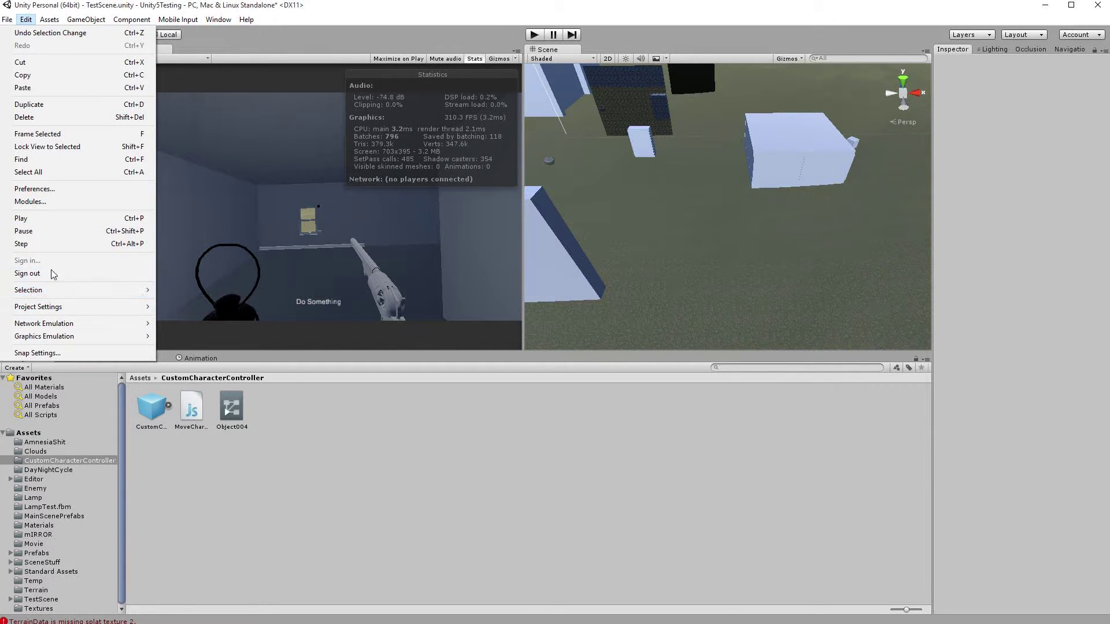
pyautogui.moveTo(46, 303)
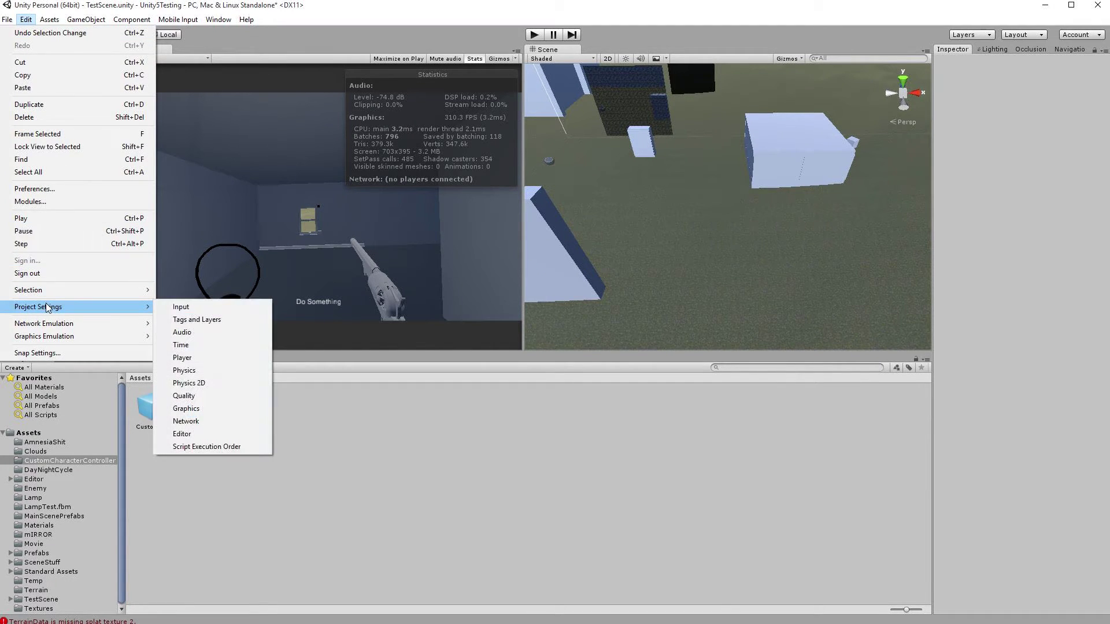
pyautogui.click(209, 305)
# - Expand the Joystick Horizontal, Joystick Vertical and Vertical axes to view their settings
pyautogui.click(949, 201)
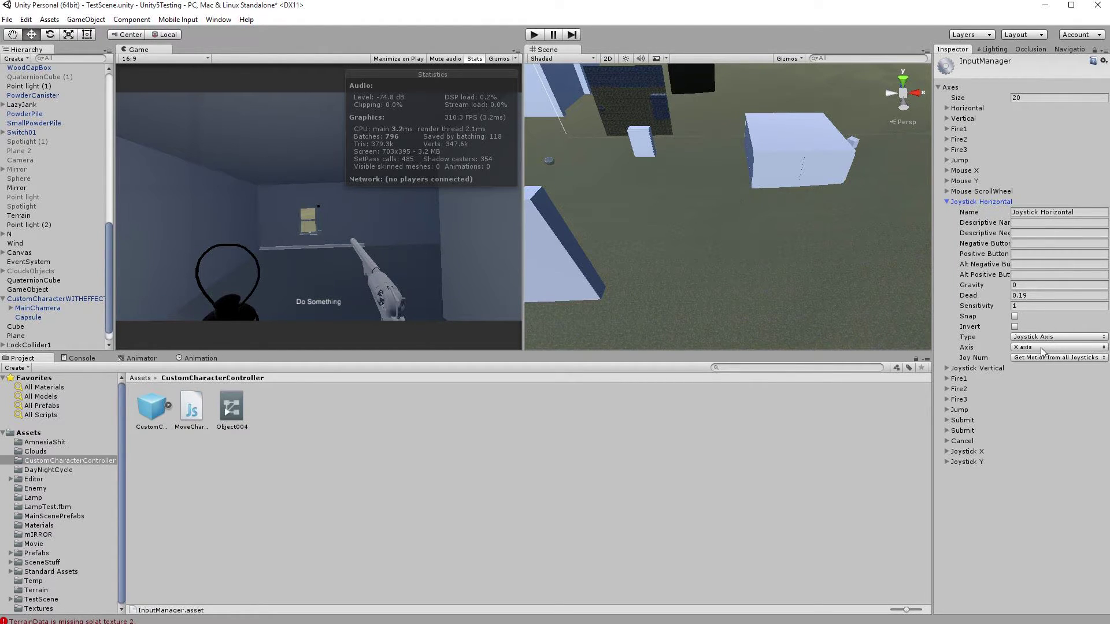
pyautogui.click(947, 368)
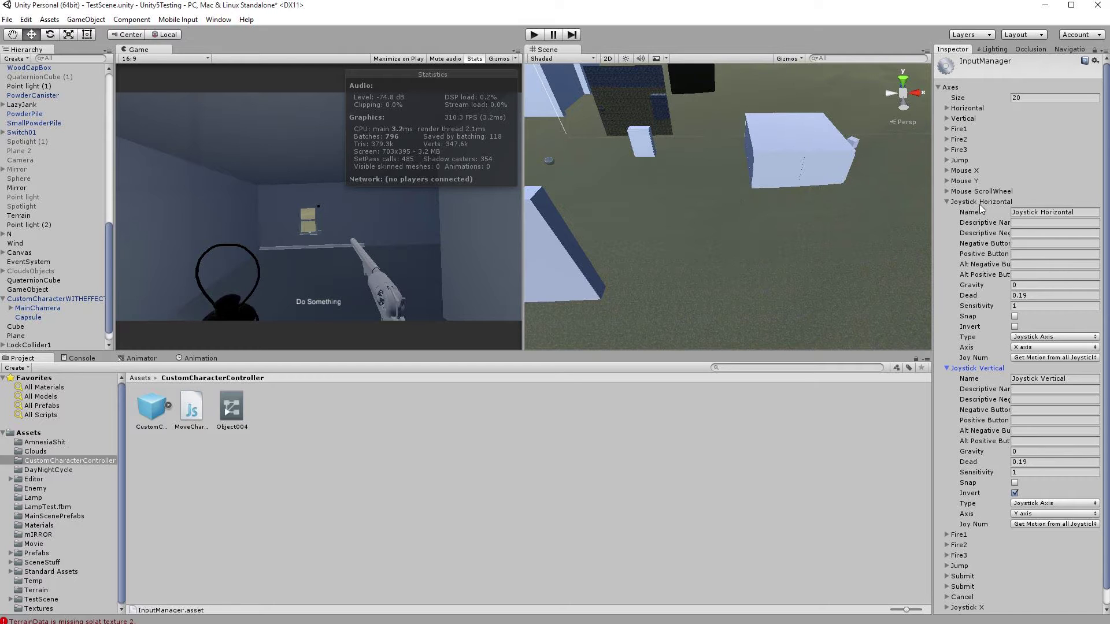
pyautogui.click(952, 110)
pyautogui.click(952, 109)
pyautogui.click(957, 119)
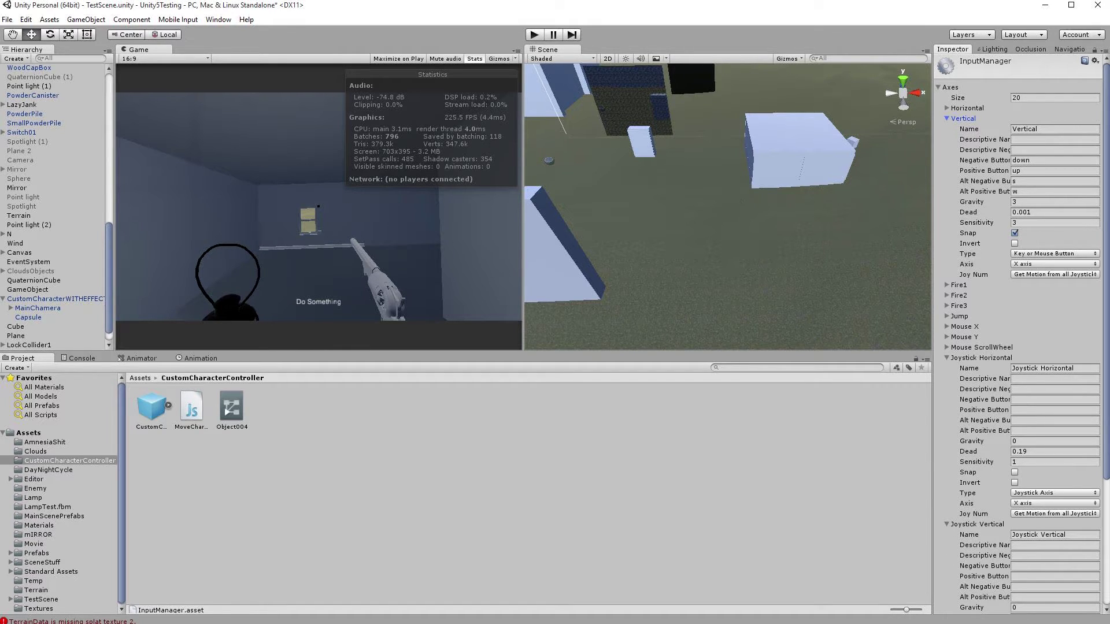
pyautogui.hotkey('alt', 'Tab')
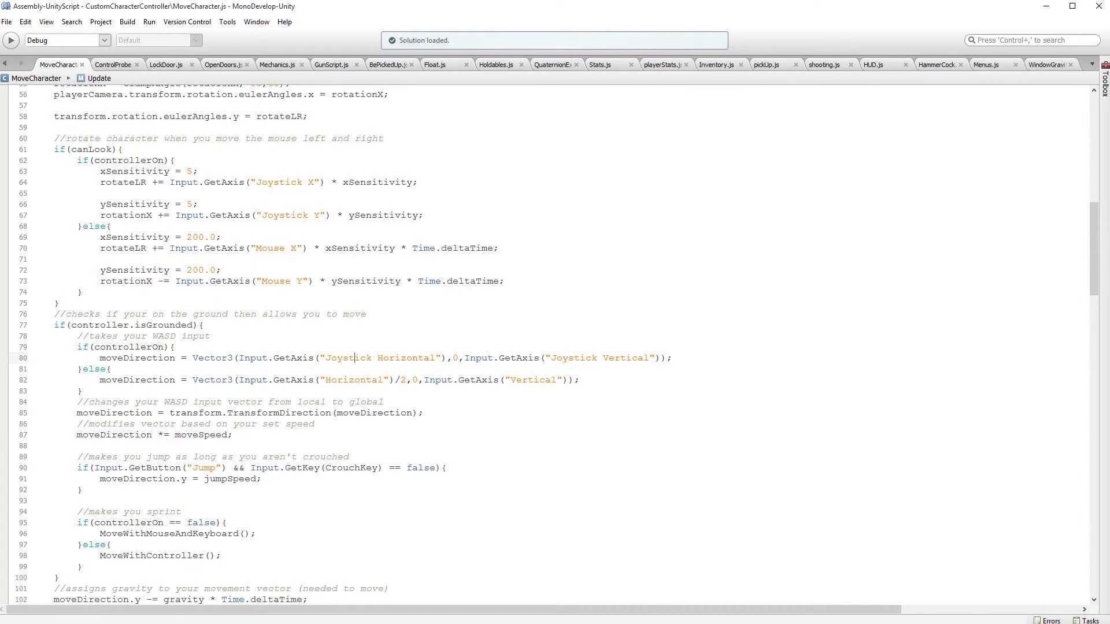
pyautogui.click(380, 380)
pyautogui.moveTo(379, 380); pyautogui.dragTo(331, 380)
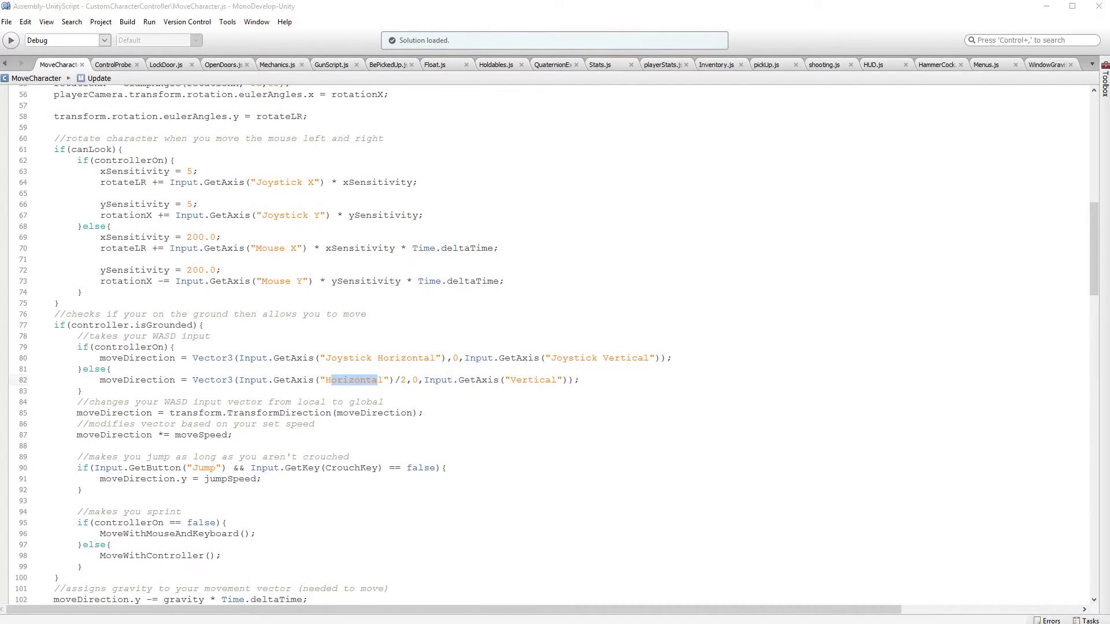
pyautogui.hotkey('alt', 'Tab')
# - Collapse the Vertical, Joystick Horizontal and Joystick Vertical axis foldouts
pyautogui.click(949, 118)
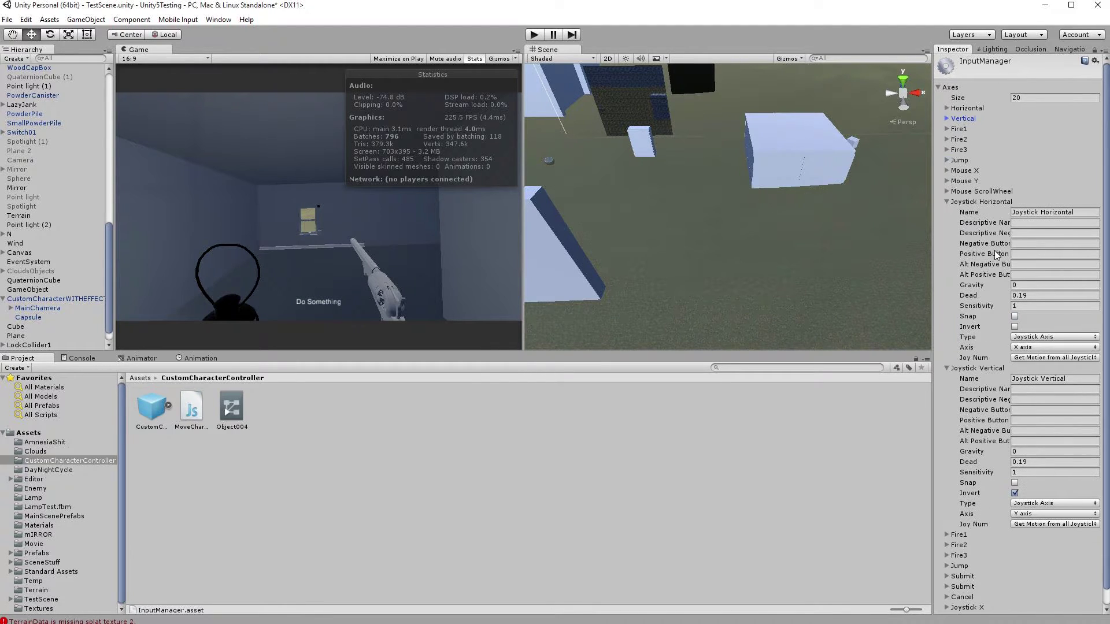
pyautogui.click(946, 201)
pyautogui.click(947, 212)
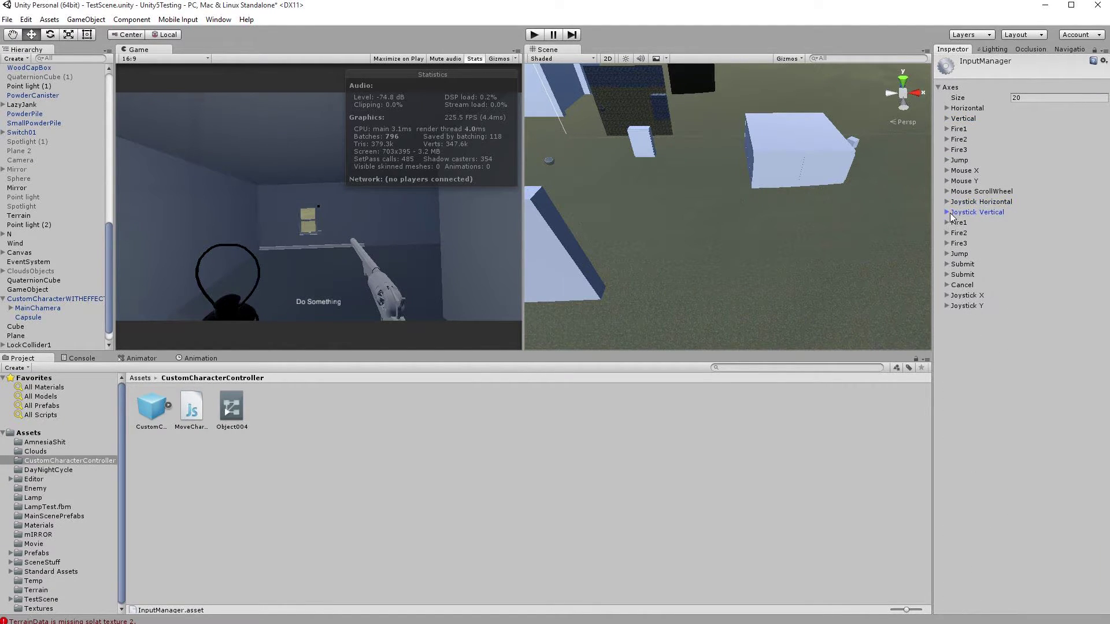
pyautogui.click(949, 213)
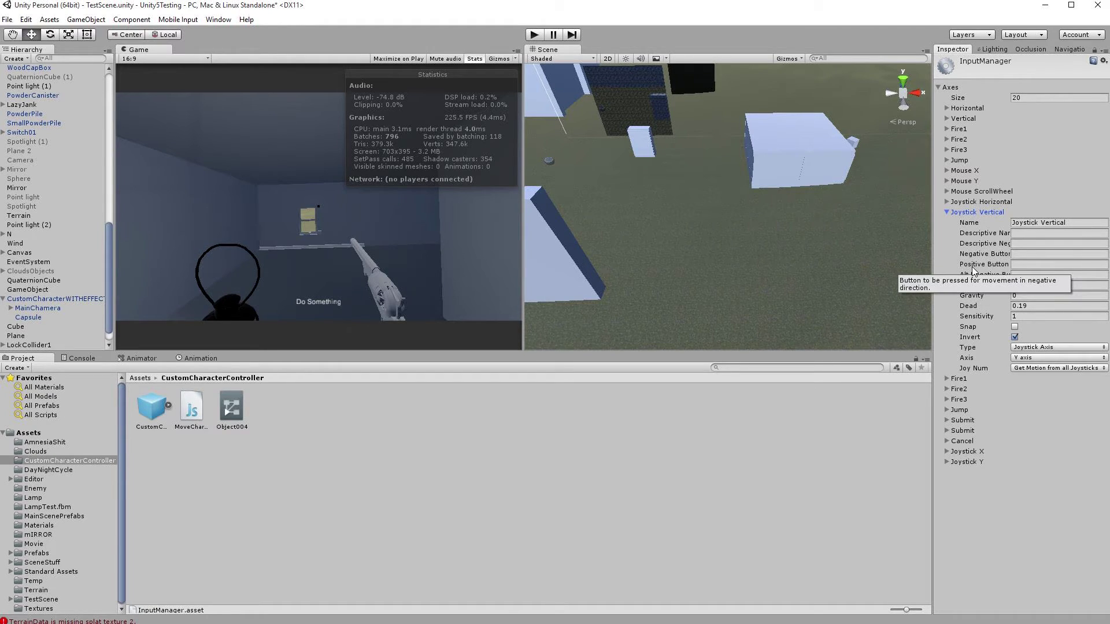
pyautogui.click(955, 212)
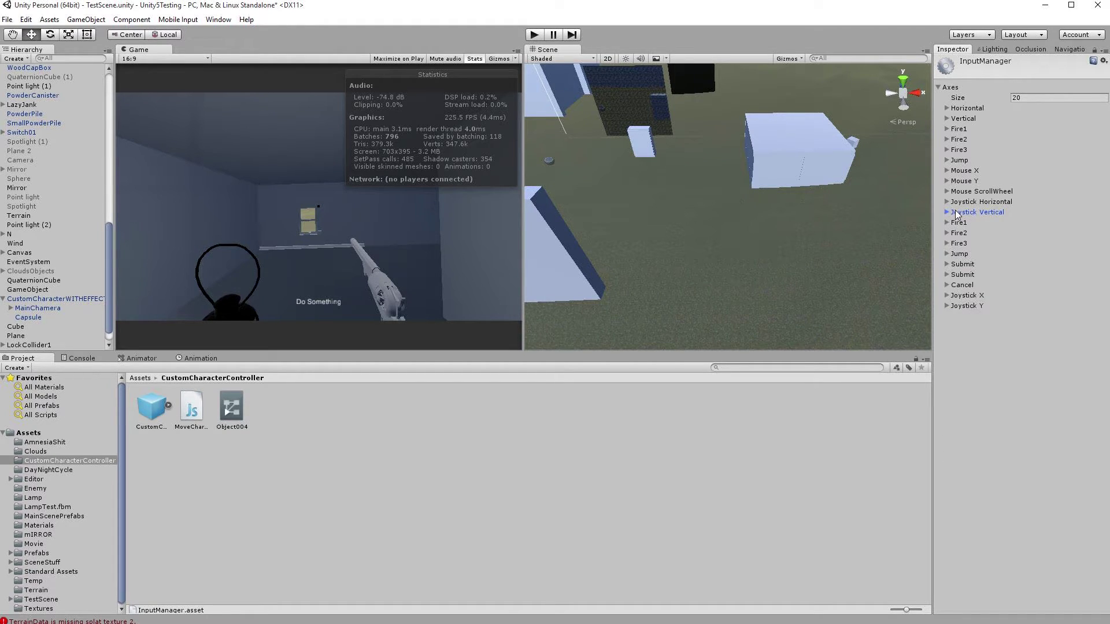
# - Expand Joystick X and Joystick Y and confirm Joystick Y stays on the 5th axis
pyautogui.click(952, 296)
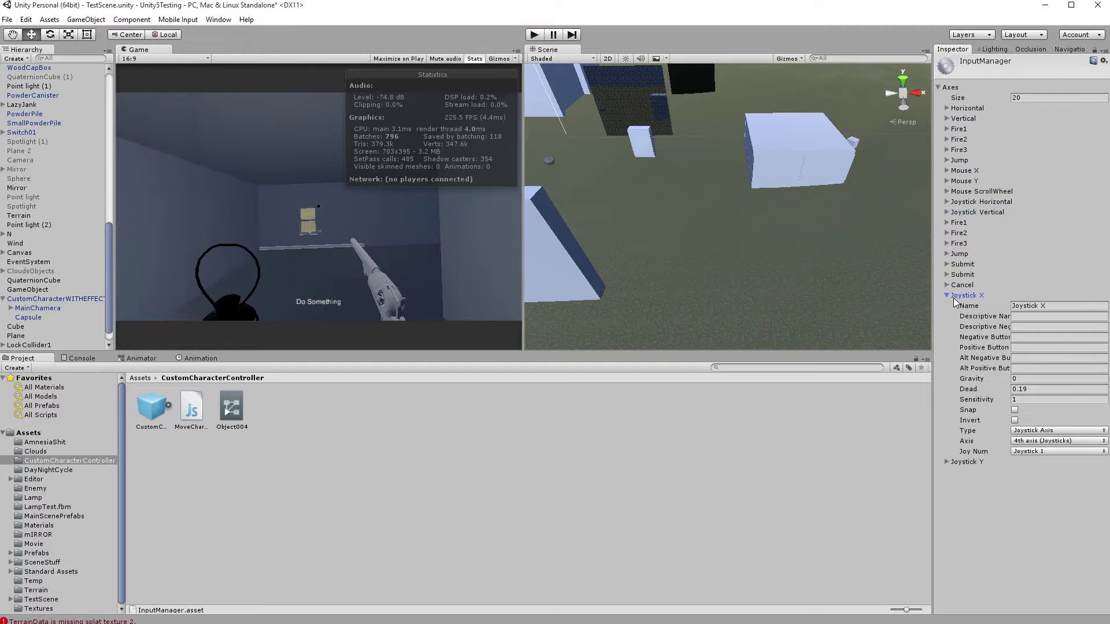
pyautogui.click(955, 462)
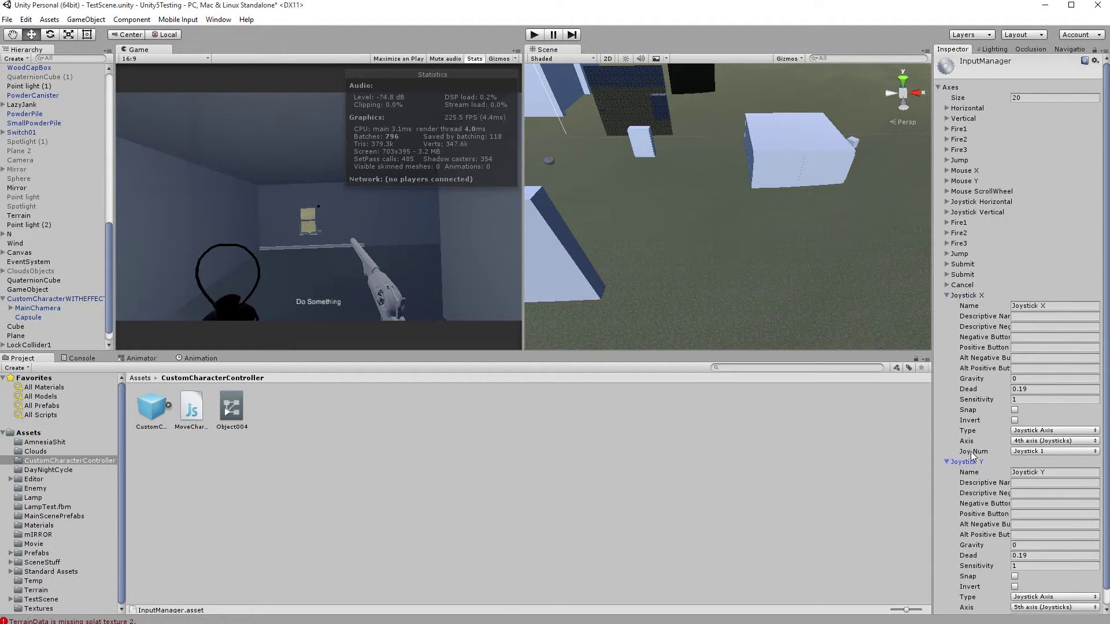
pyautogui.scroll(-1, 991, 400)
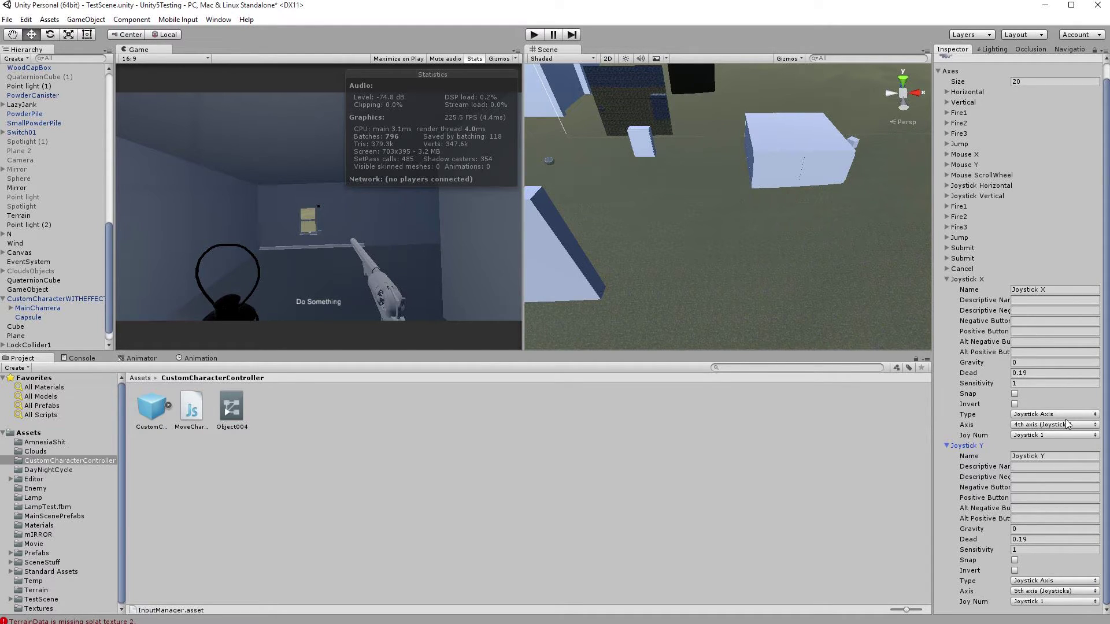
pyautogui.click(1051, 592)
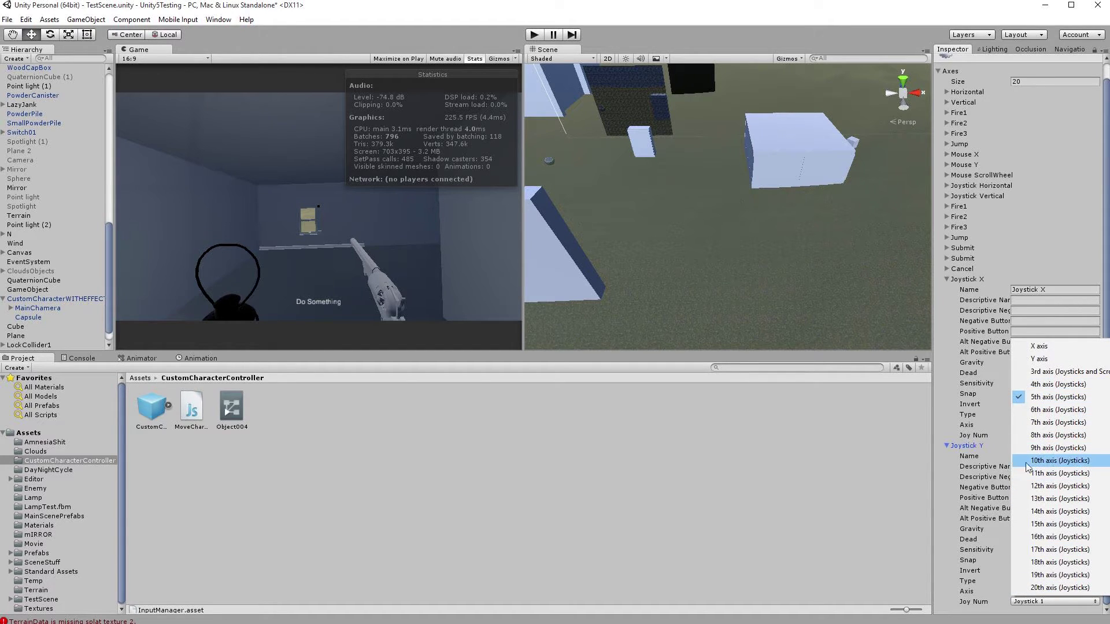
pyautogui.click(941, 501)
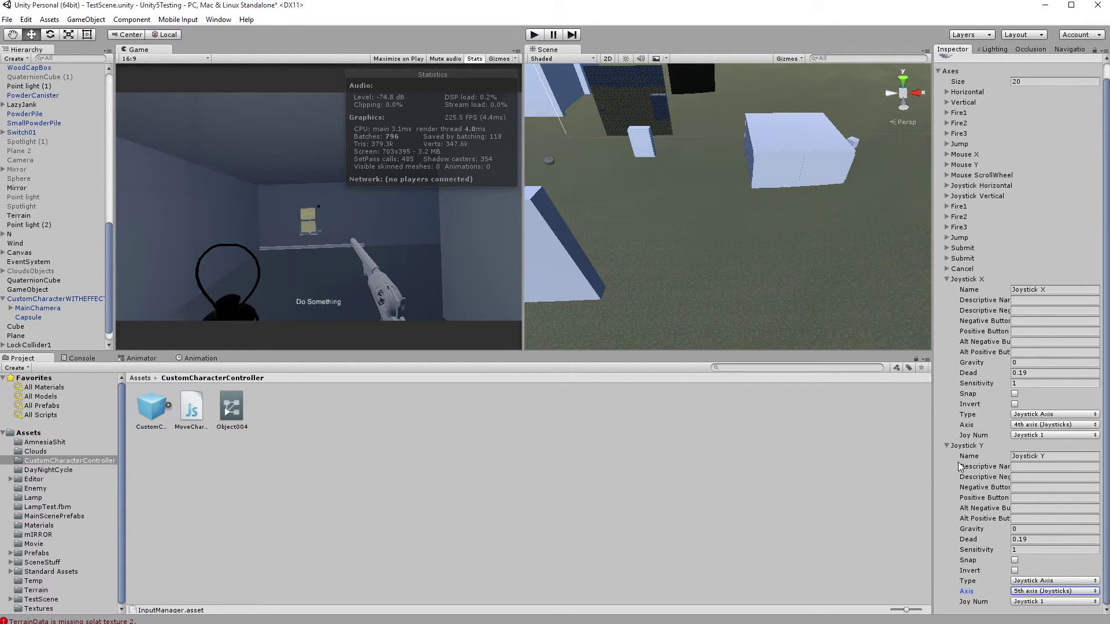
# - Briefly review Mouse Y and Vertical, then collapse Joystick X and Joystick Y
pyautogui.click(950, 165)
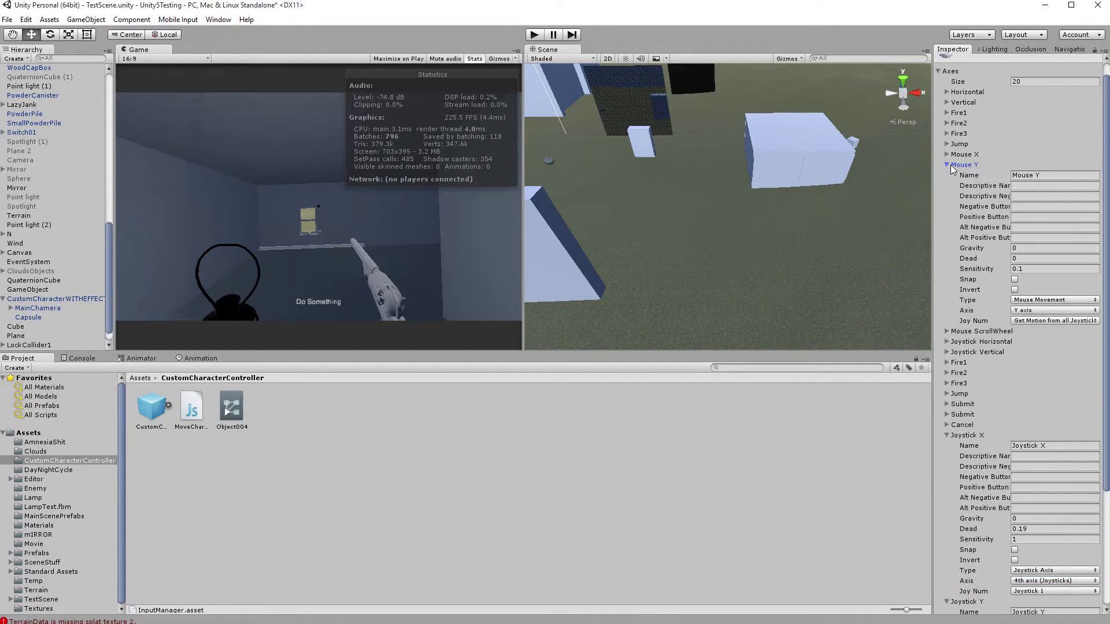
pyautogui.click(952, 164)
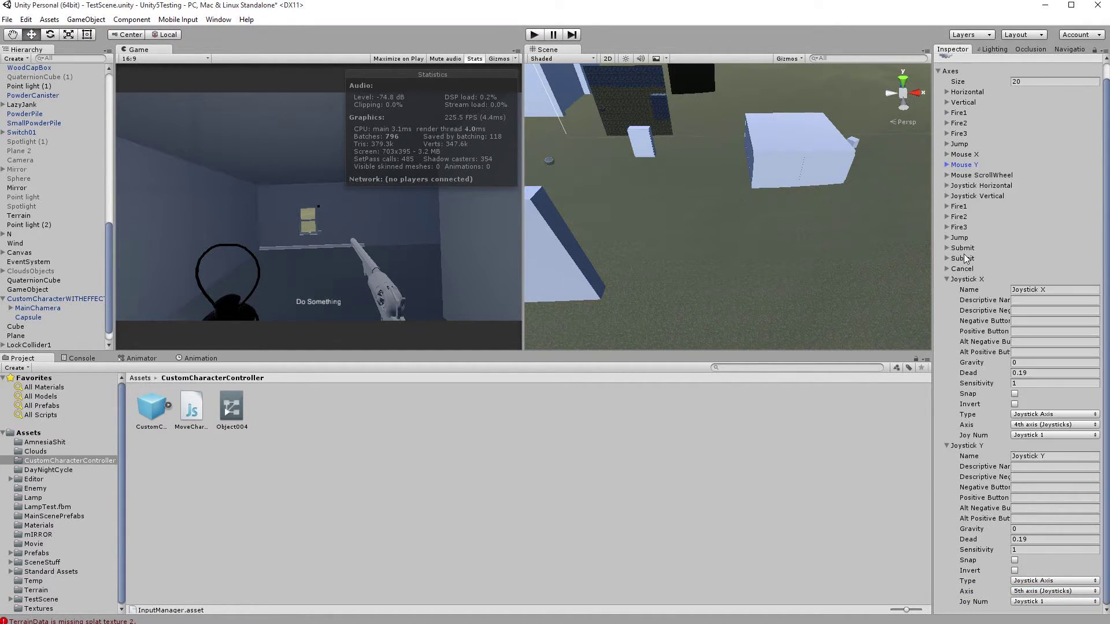
pyautogui.click(958, 165)
pyautogui.click(958, 166)
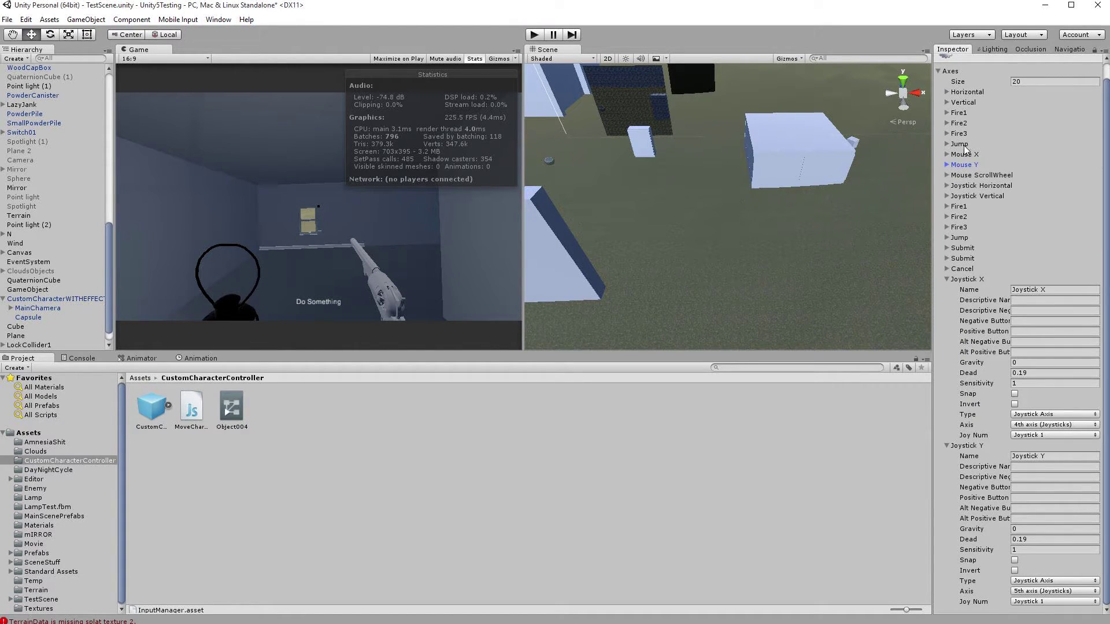
pyautogui.click(956, 103)
pyautogui.click(956, 103)
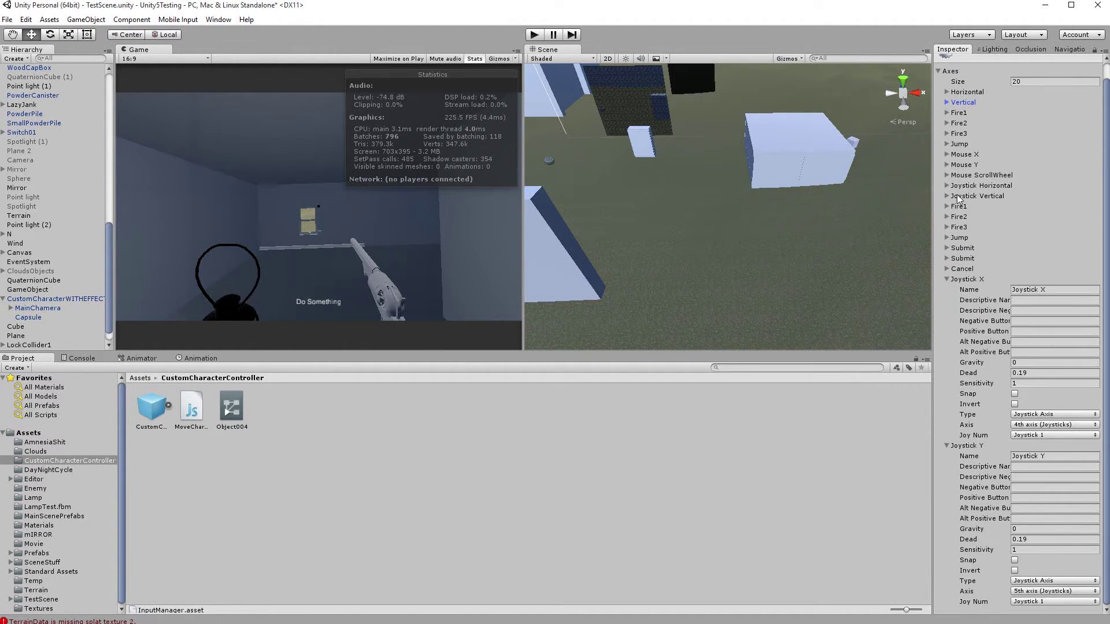
pyautogui.click(948, 278)
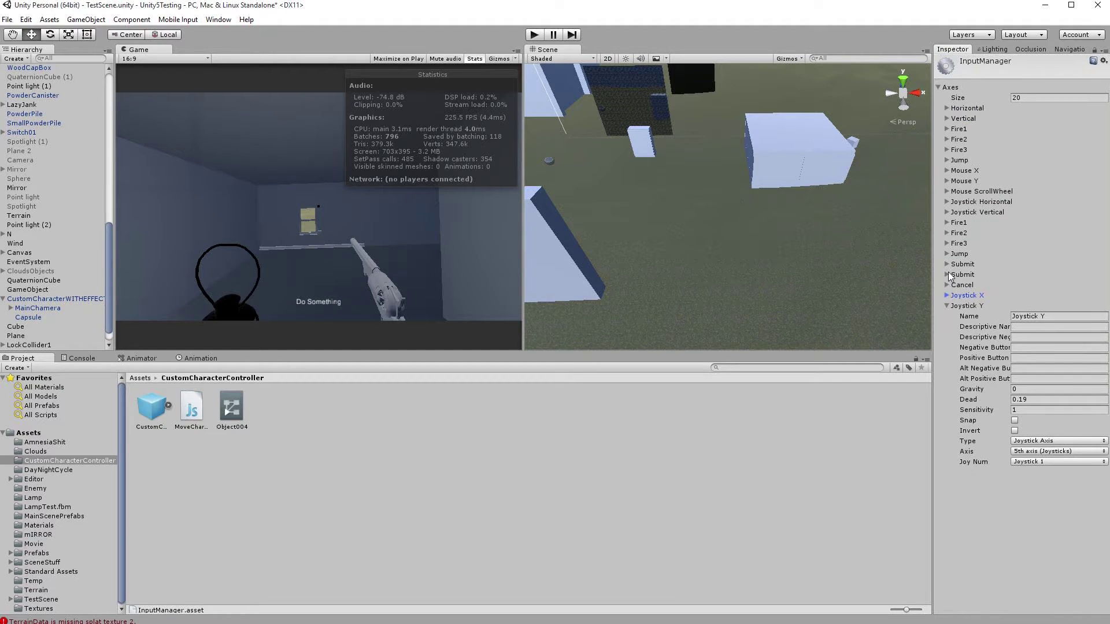
pyautogui.click(953, 306)
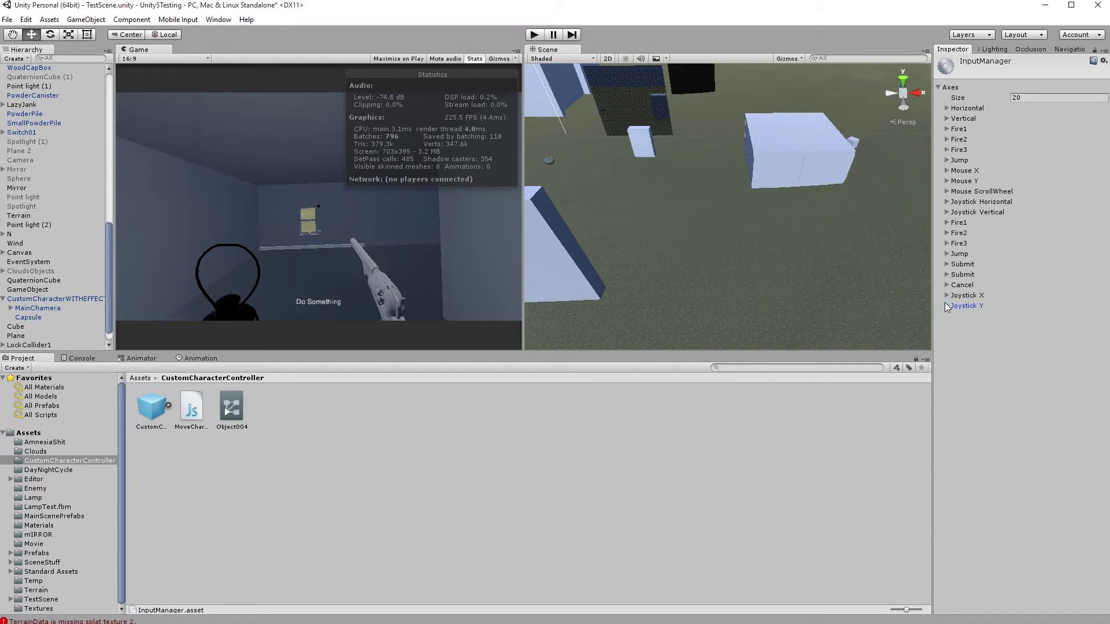
# - Play the scene, walk the player forward and back with W and S, then stop with Ctrl+P
pyautogui.click(534, 35)
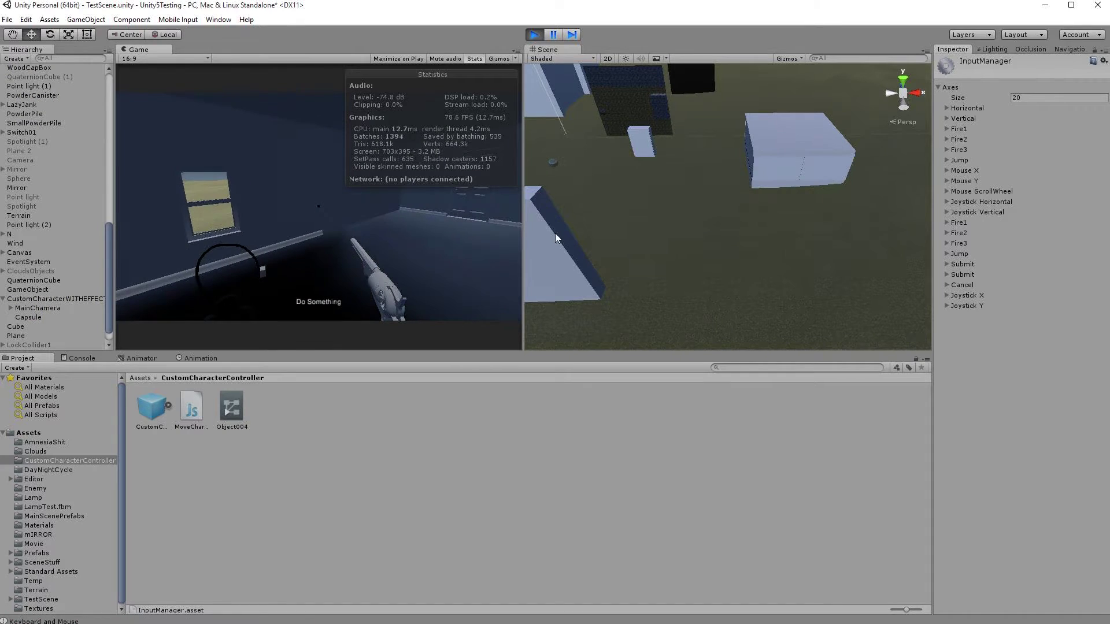
pyautogui.press('w')
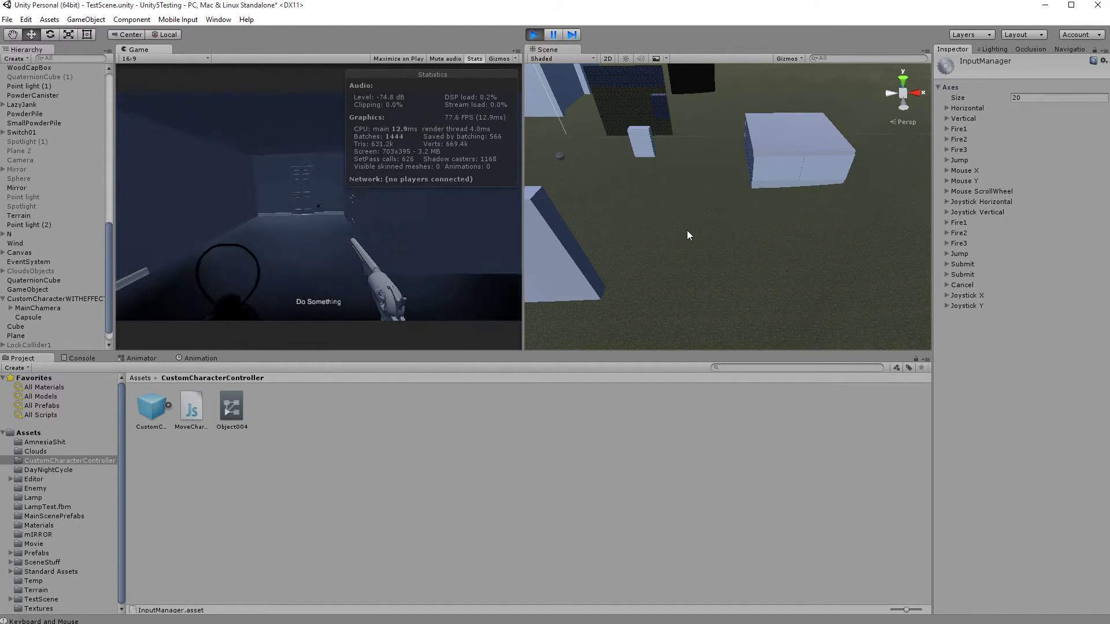
pyautogui.press('w')
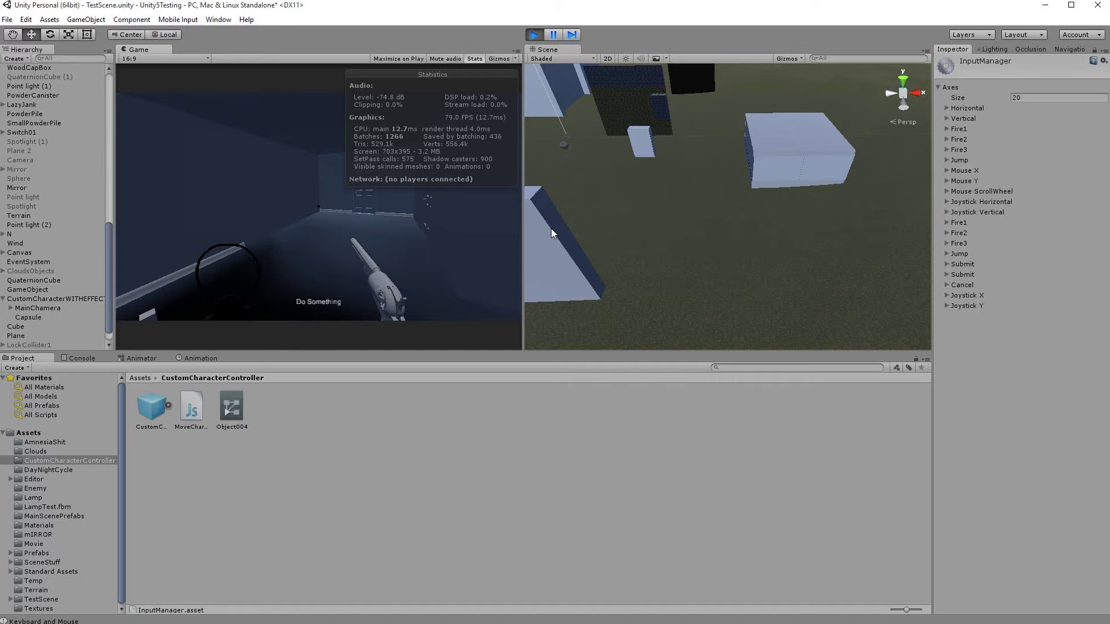
pyautogui.press('w')
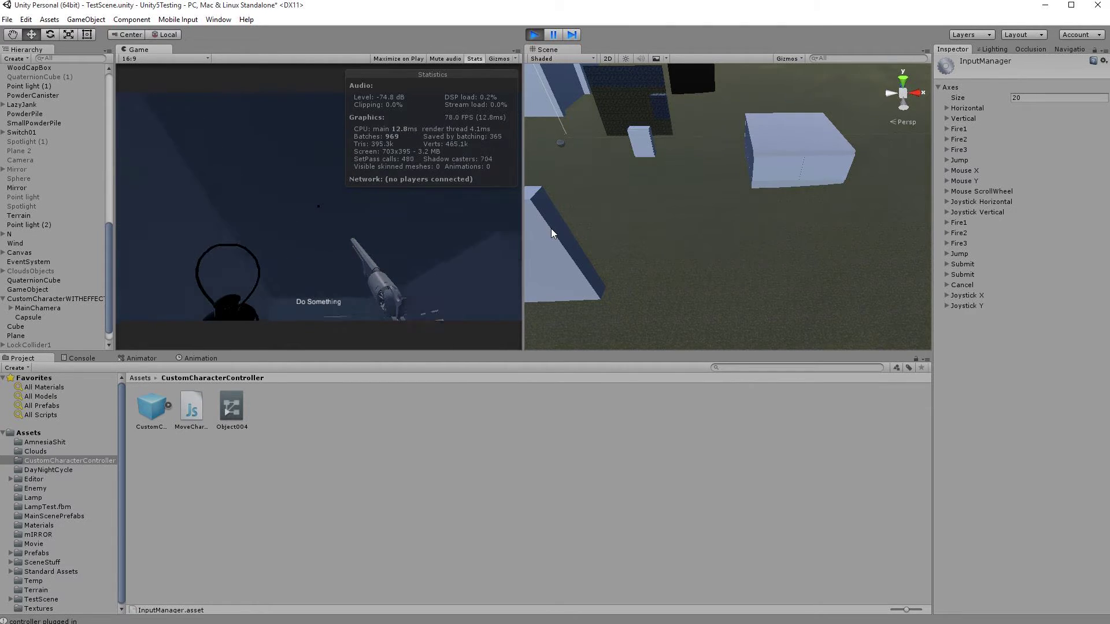
pyautogui.press('s')
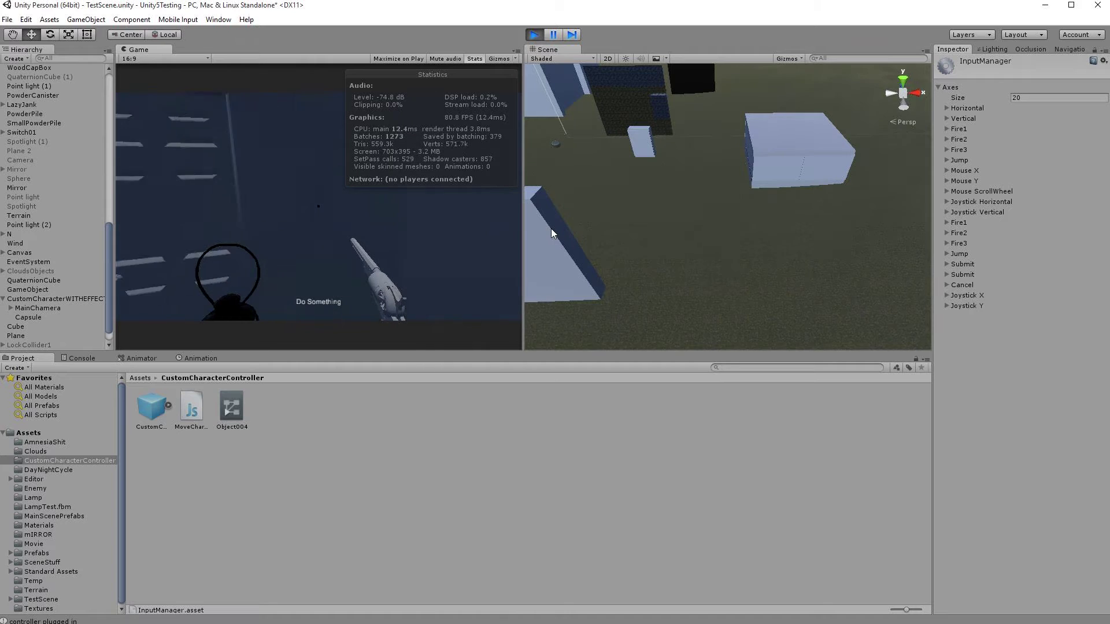
pyautogui.press('s')
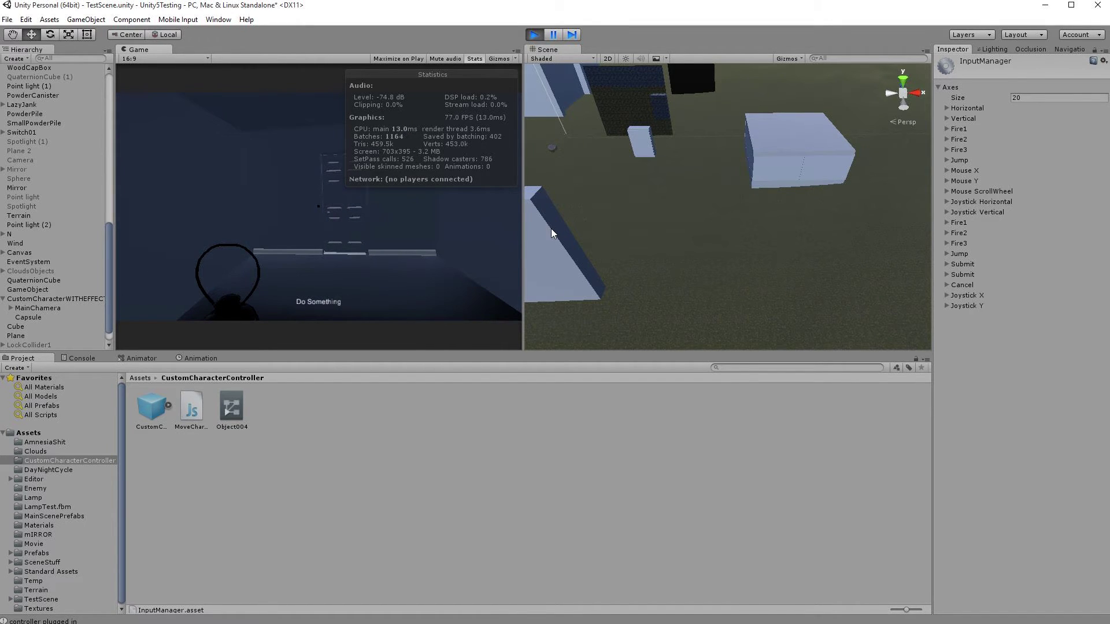
pyautogui.press('s')
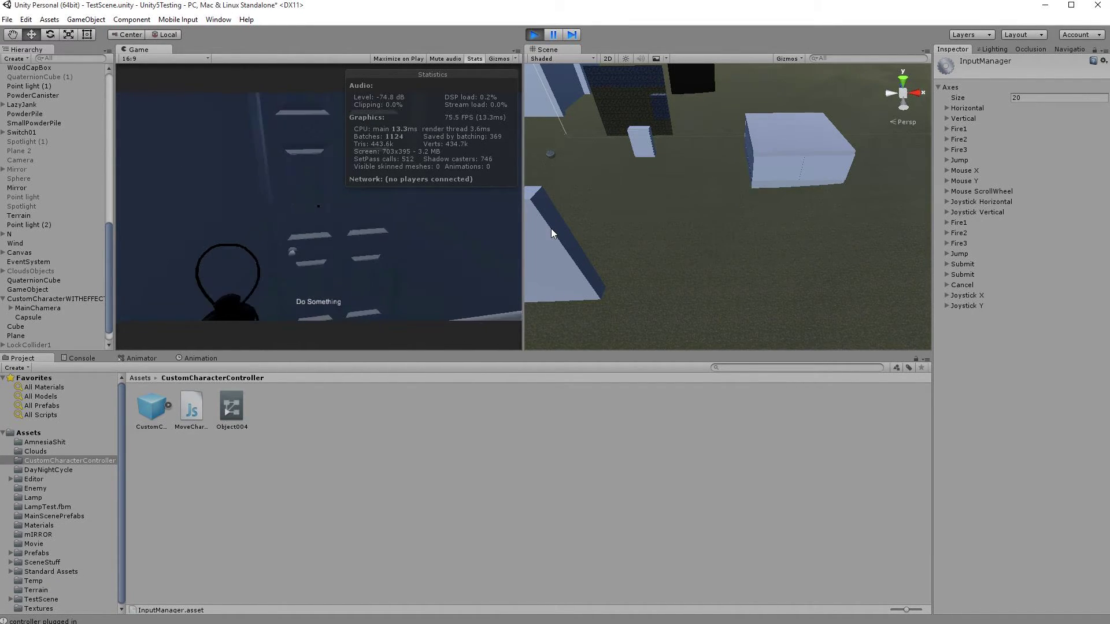
pyautogui.hotkey('ctrl', 'p')
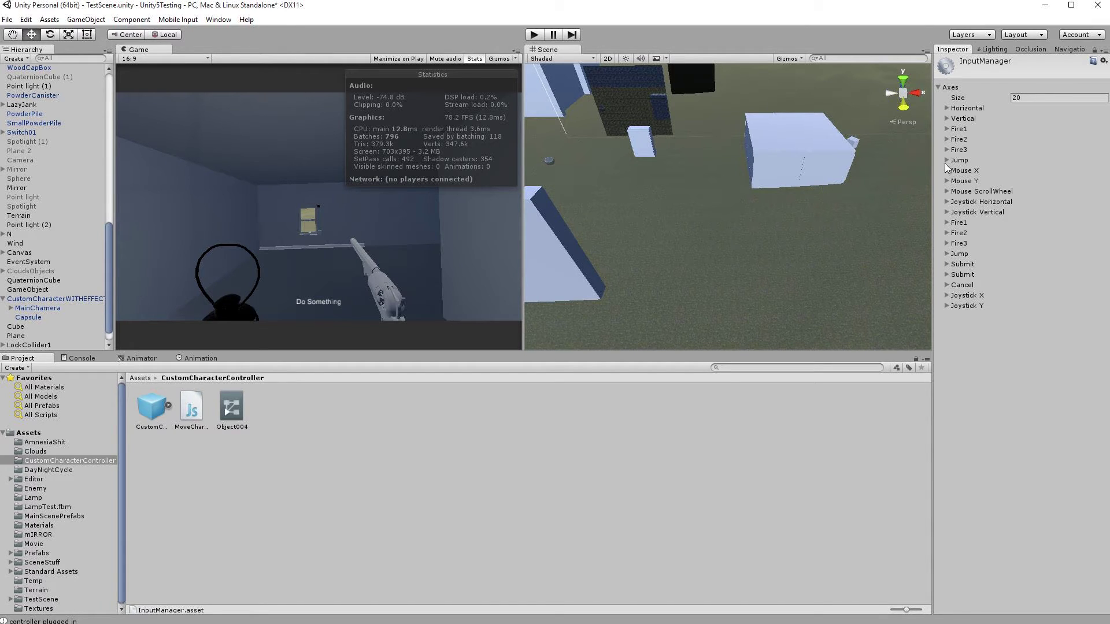
# - Change Axes Size to 21 and expand the new duplicated axis to edit its name
pyautogui.click(1038, 97)
pyautogui.click(1038, 97)
pyautogui.press('BackSpace')
pyautogui.write('1')
pyautogui.click(949, 316)
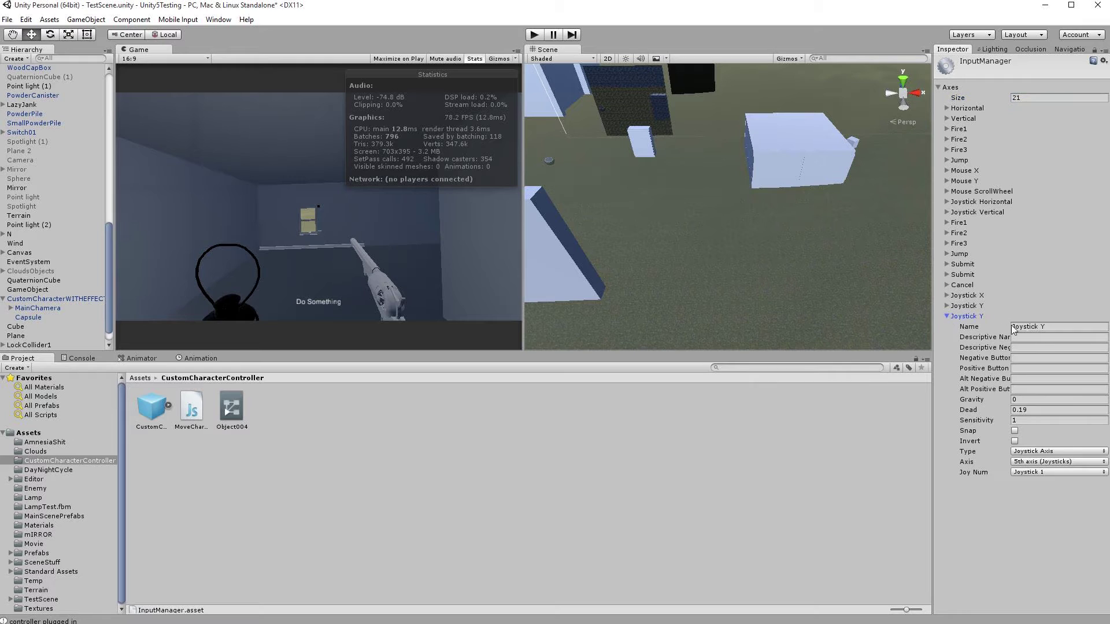
pyautogui.click(947, 253)
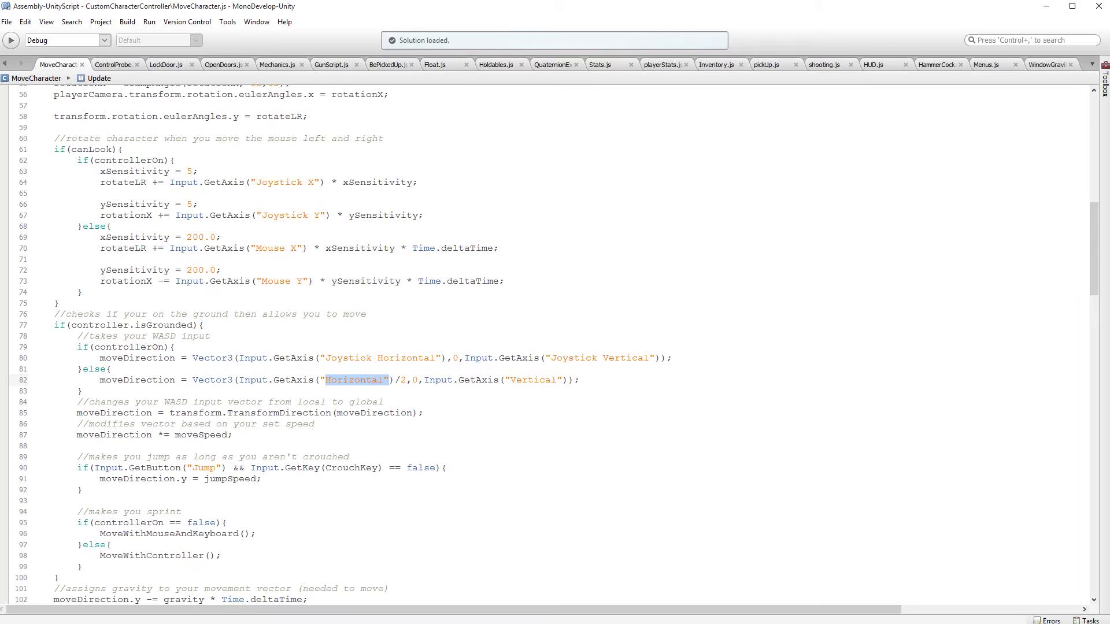
# - Highlight the "Horizontal" axis name in line 82's GetAxis call, then return to Unity
pyautogui.moveTo(290, 380); pyautogui.dragTo(313, 380)
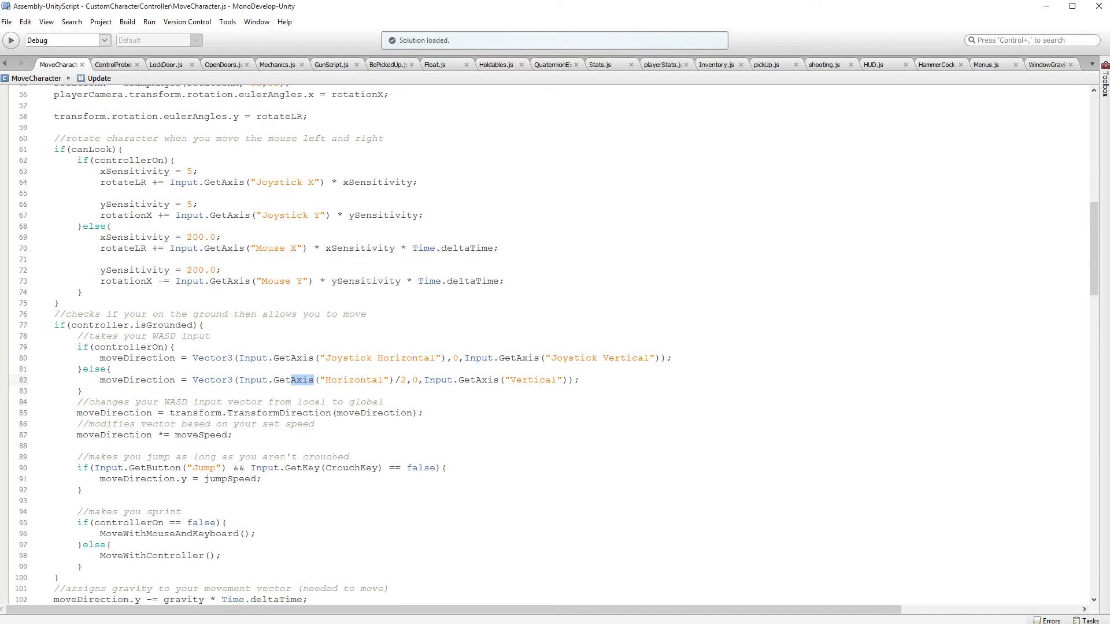
pyautogui.moveTo(320, 379); pyautogui.dragTo(389, 380)
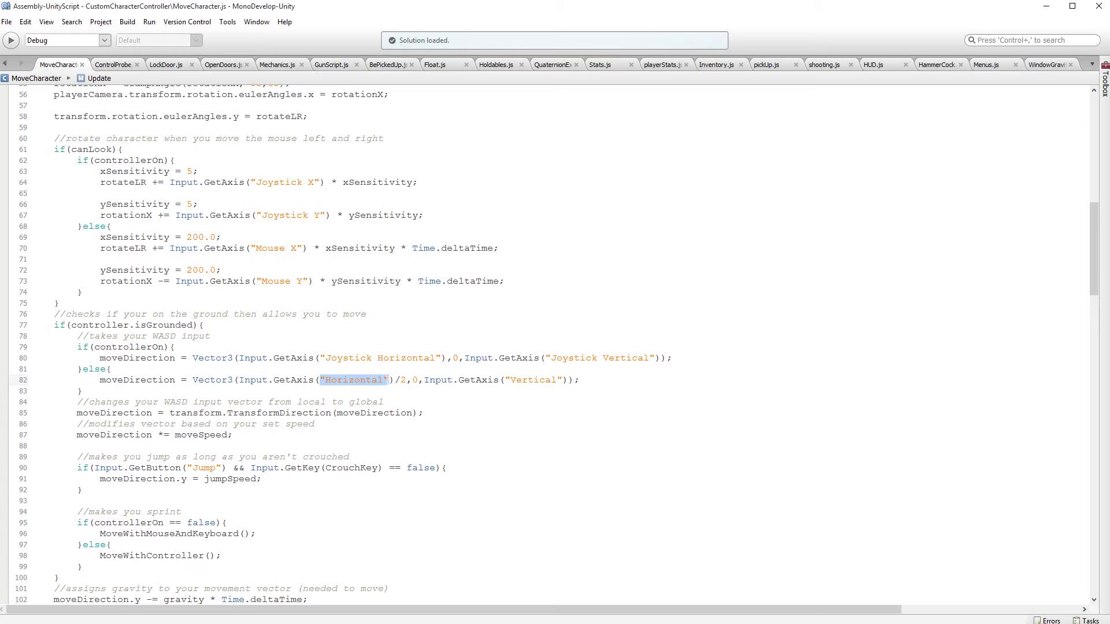
pyautogui.hotkey('alt', 'Tab')
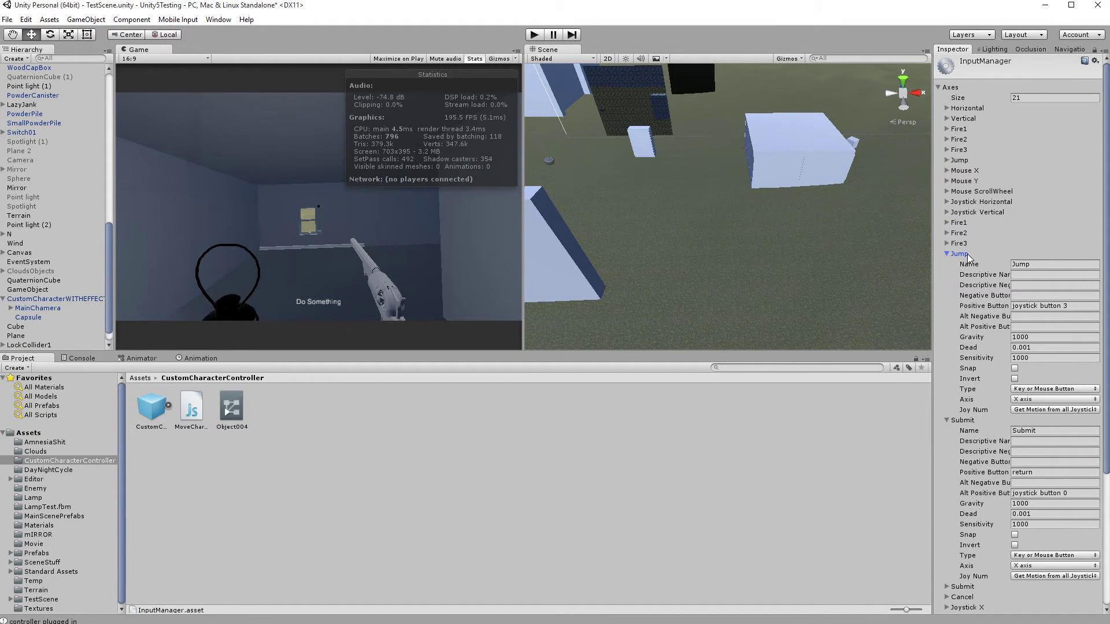
# - Expand and collapse the first Jump axis to check its space Positive Button
pyautogui.click(963, 161)
pyautogui.click(1027, 214)
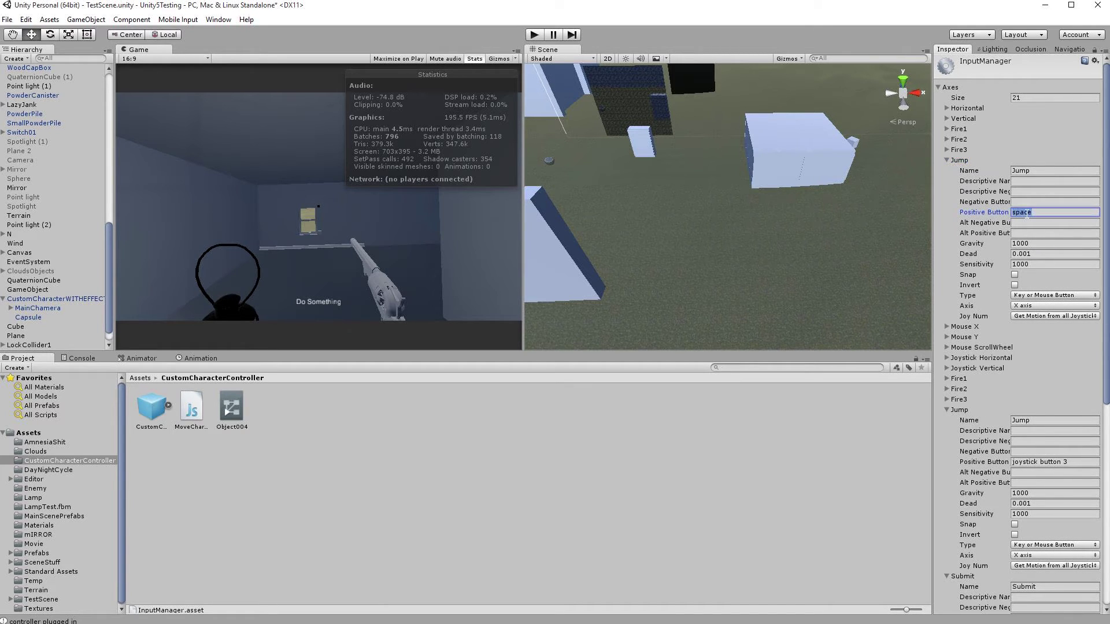
pyautogui.click(981, 162)
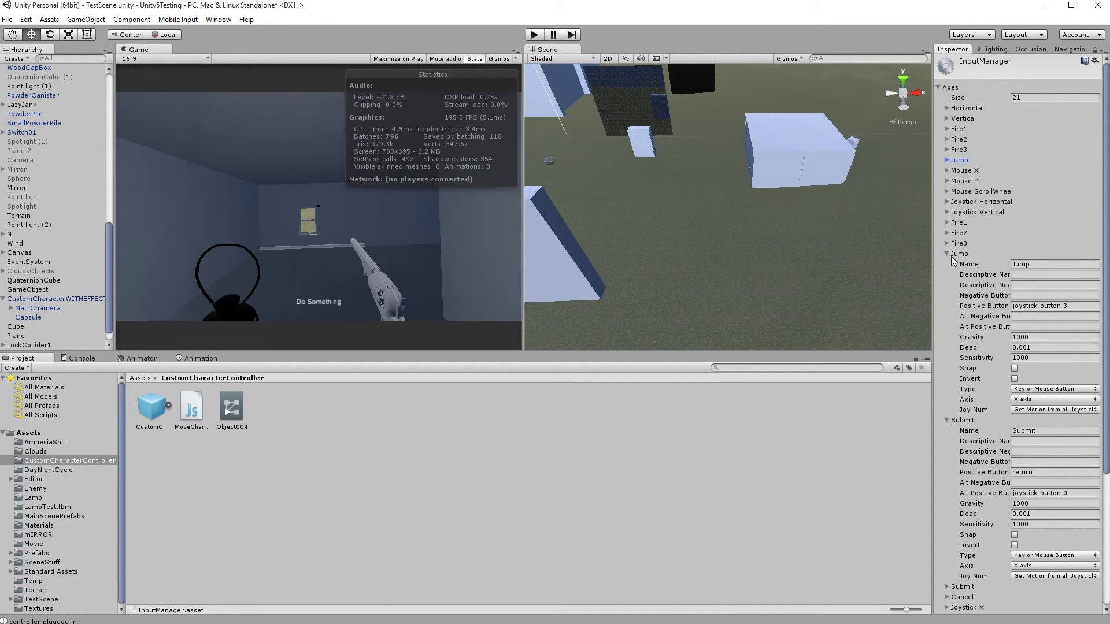
pyautogui.click(954, 255)
pyautogui.click(953, 256)
pyautogui.click(959, 160)
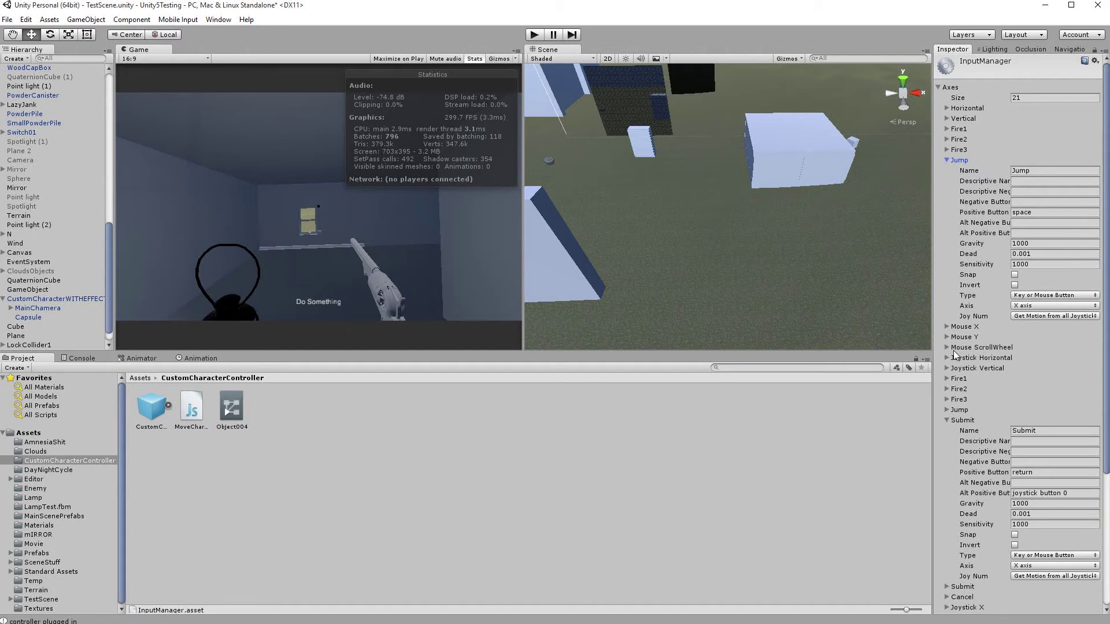
# - Inspect the joystick button 3 Jump axis and the new blank Jump axis in turn
pyautogui.click(948, 409)
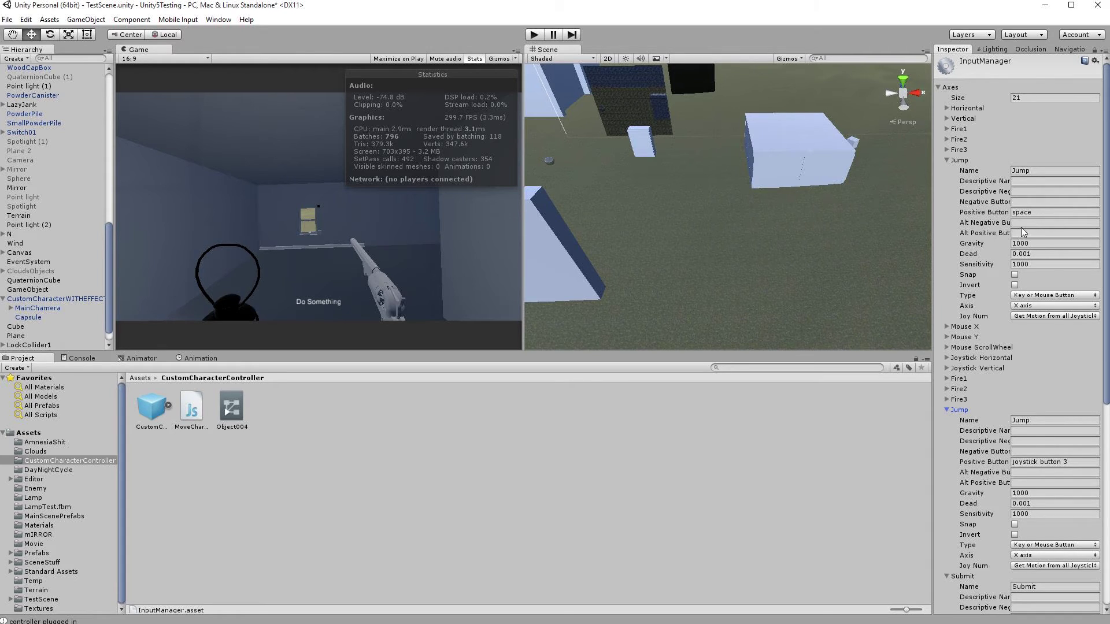
pyautogui.click(952, 408)
pyautogui.scroll(-5, 954, 428)
pyautogui.click(957, 446)
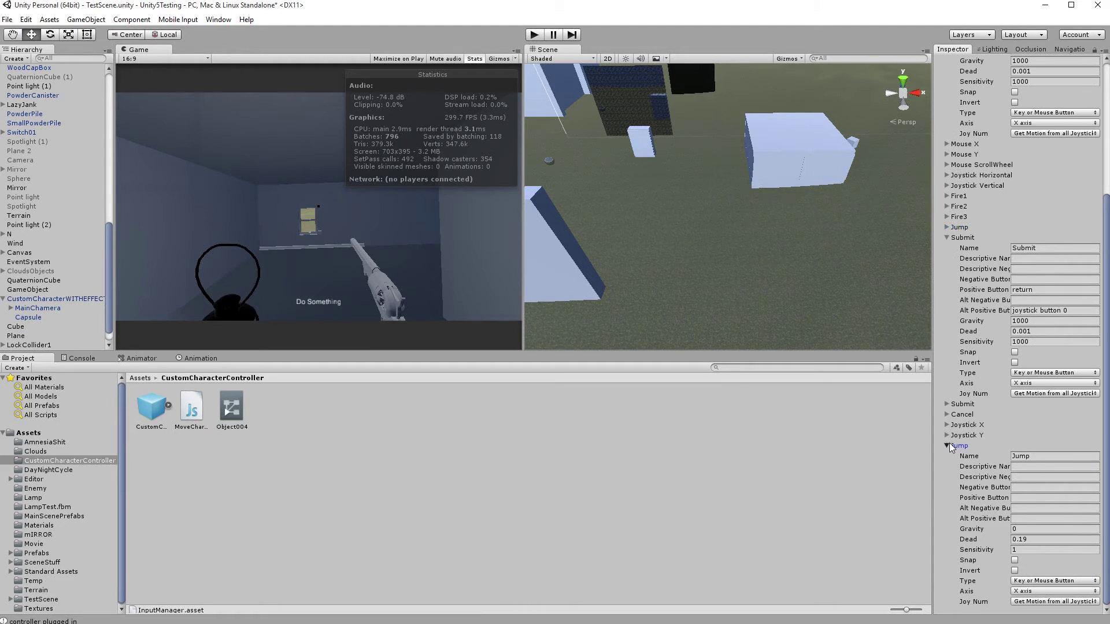
pyautogui.click(948, 445)
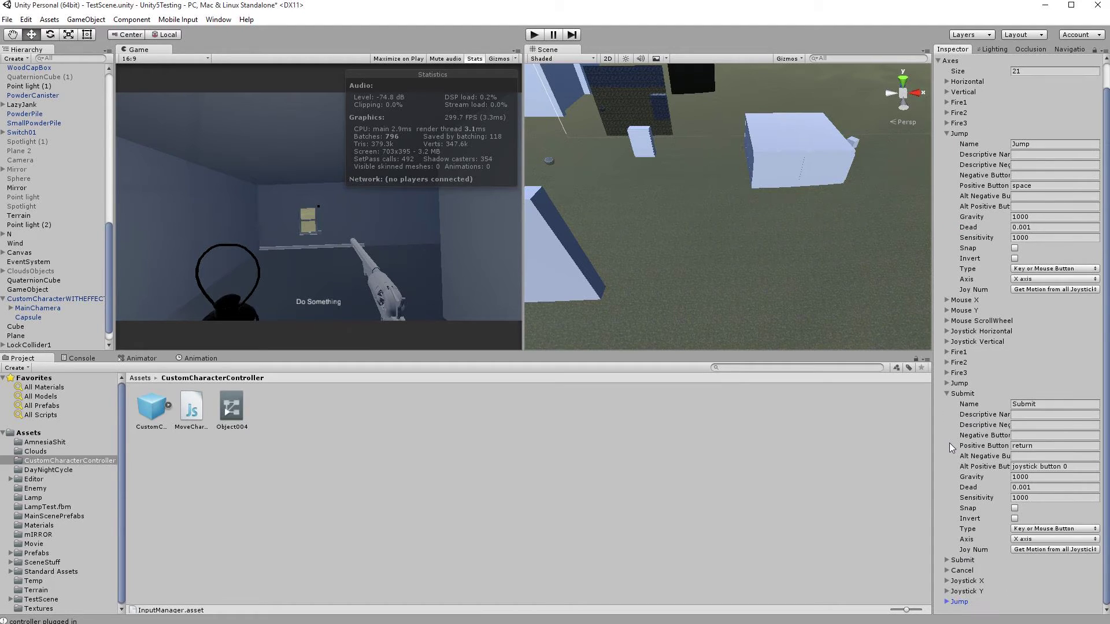
pyautogui.click(958, 603)
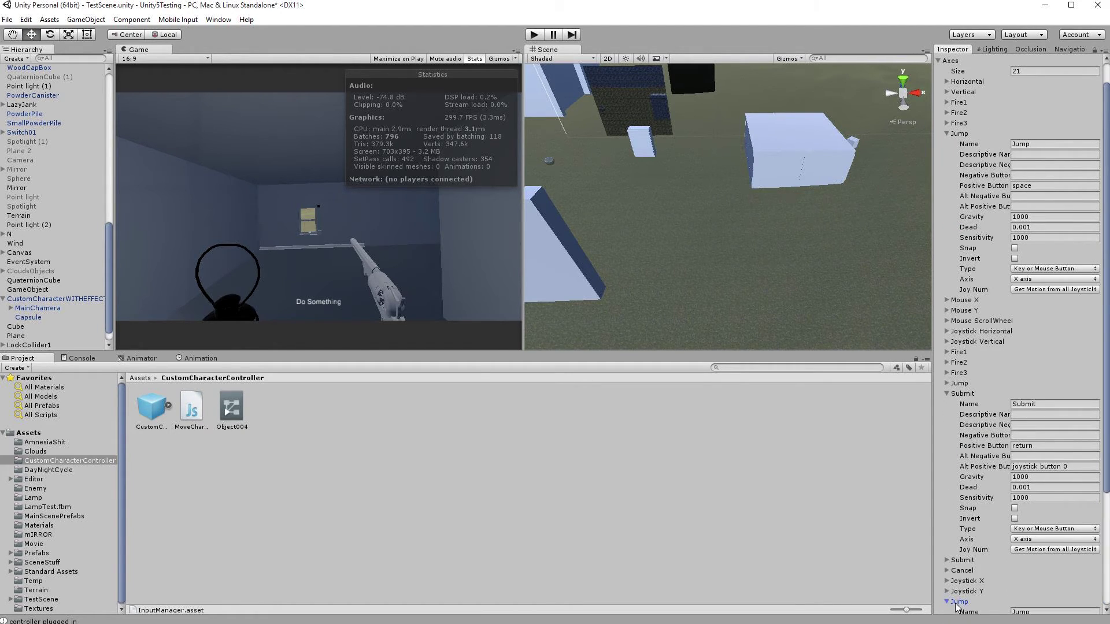
pyautogui.scroll(-3, 957, 606)
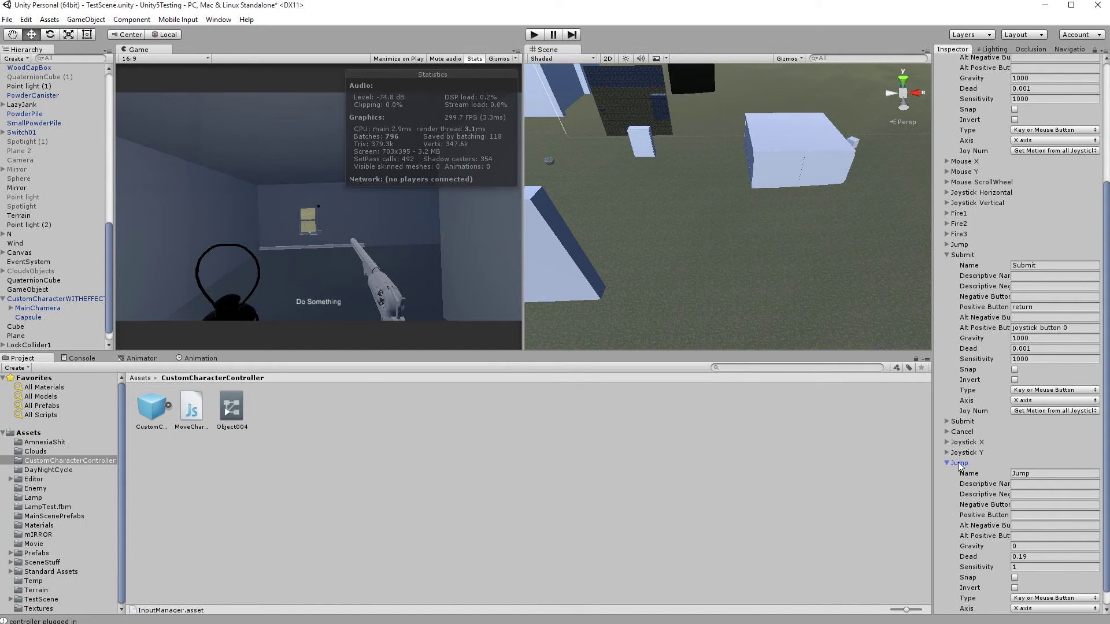
# - Highlight RunKey's KeyCode.LeftShift default on line 4 of MoveCharacter.js, then return to Unity
pyautogui.scroll(12, 555, 346)
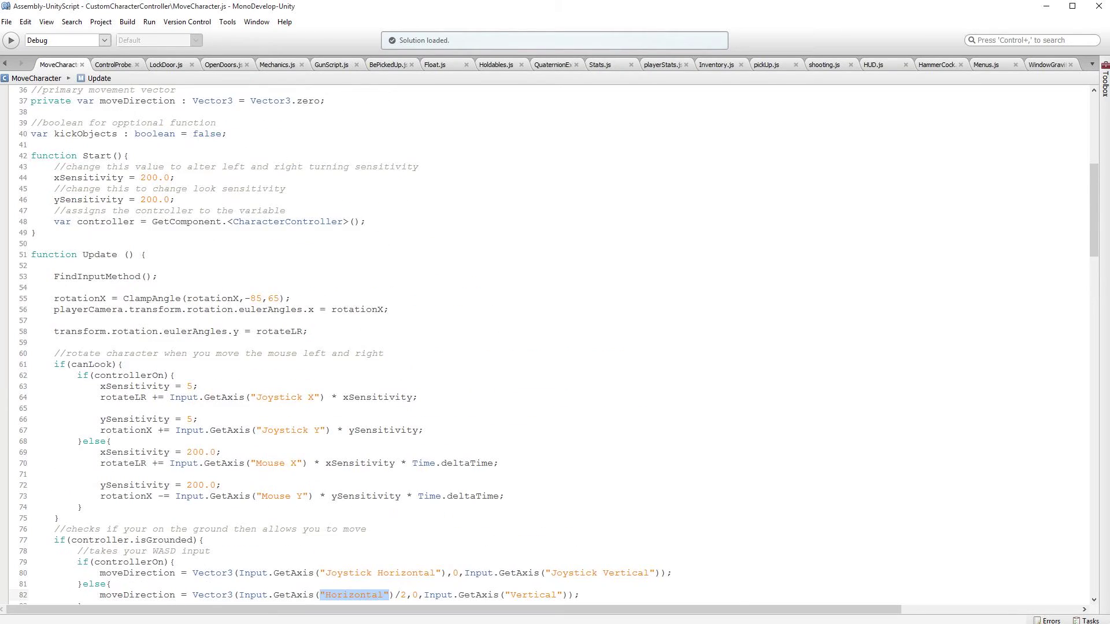
pyautogui.scroll(5, 555, 347)
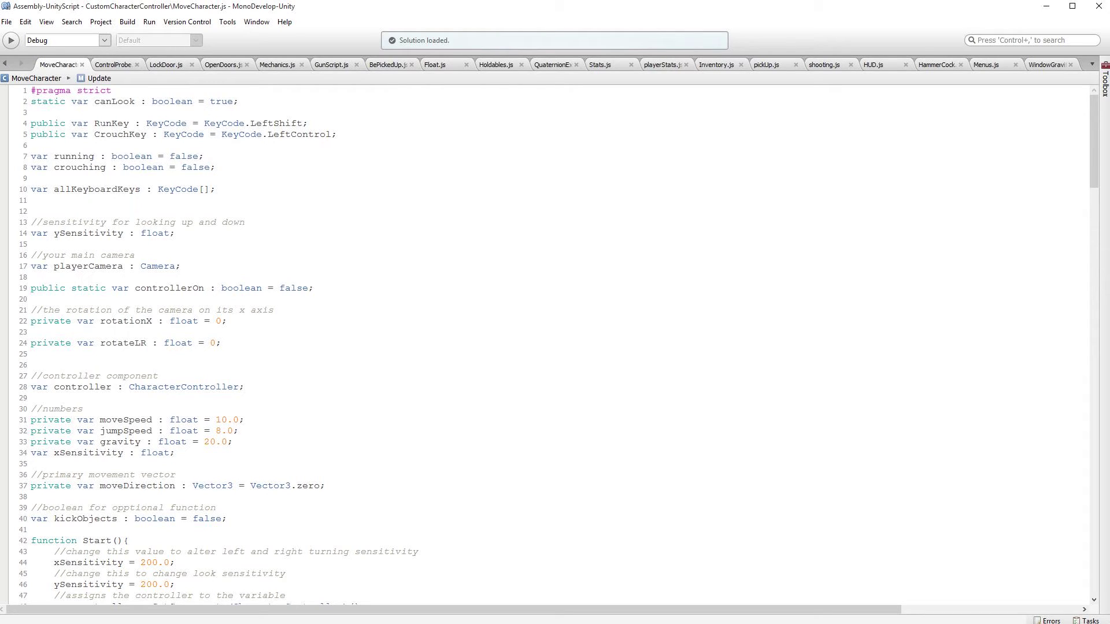
pyautogui.moveTo(95, 123); pyautogui.dragTo(302, 123)
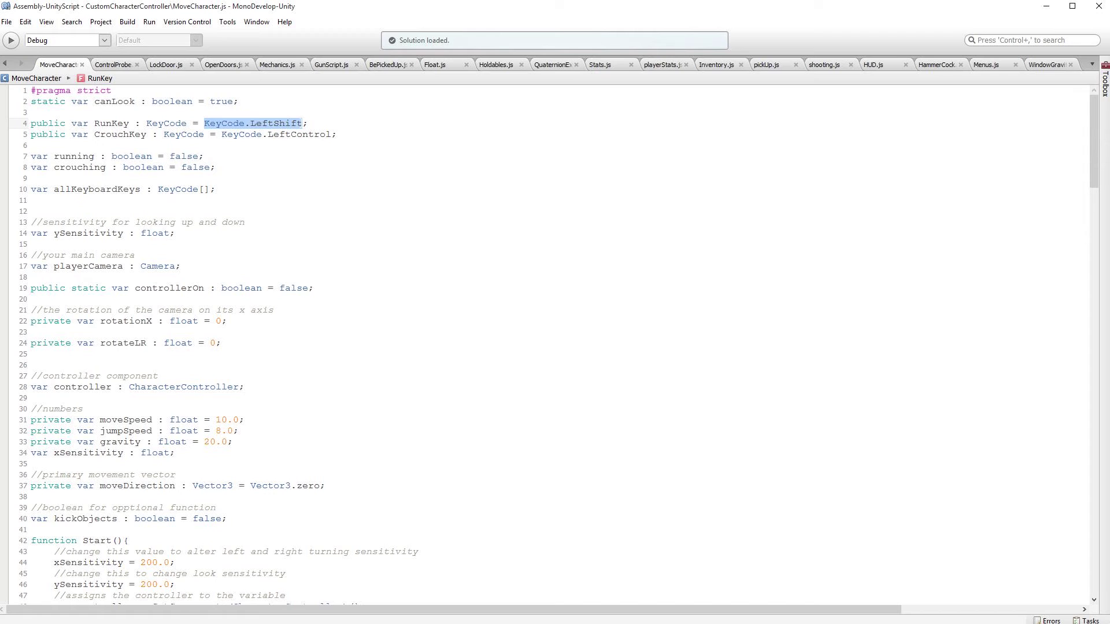
pyautogui.hotkey('alt', 'Tab')
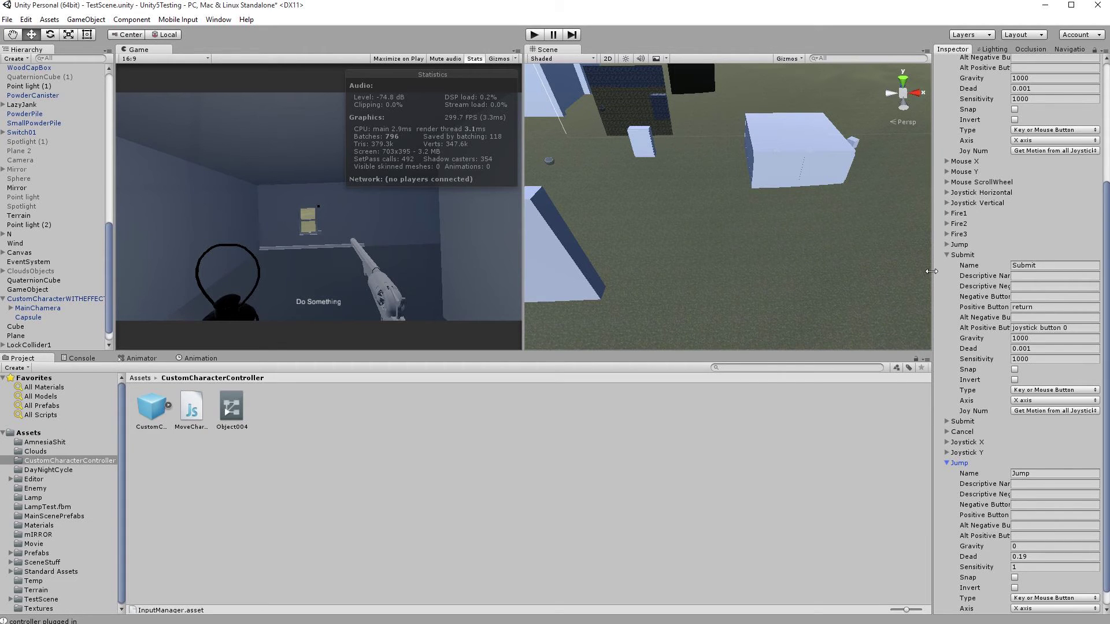
# - Select CustomCharacterWITHEFFECT and browse the Run Key choices twice, leaving it on Left Shift
pyautogui.click(42, 299)
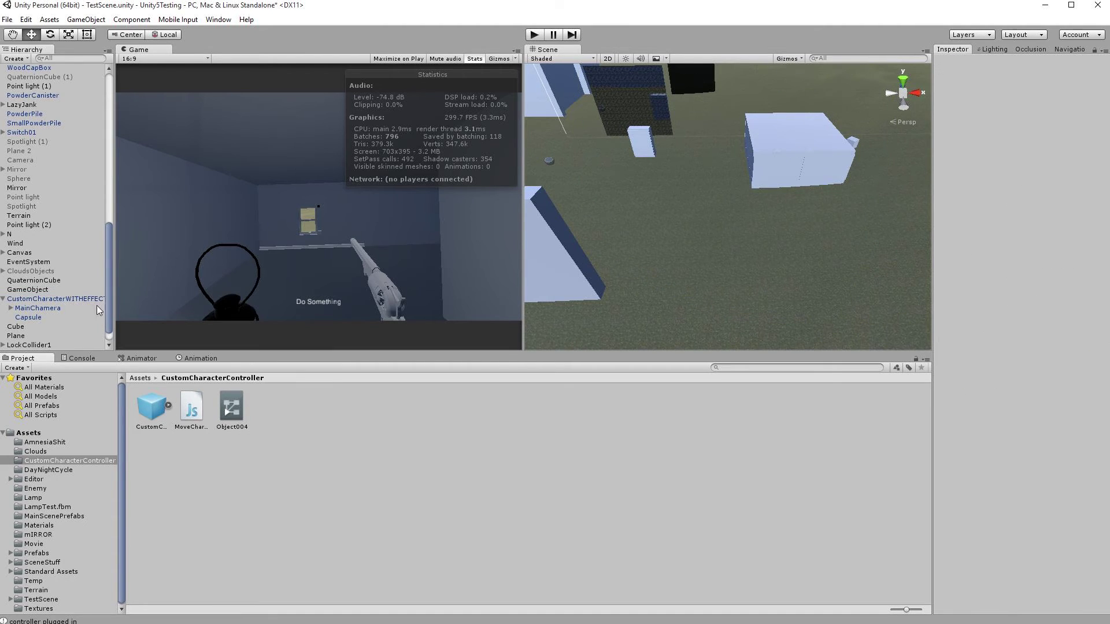
pyautogui.click(1046, 253)
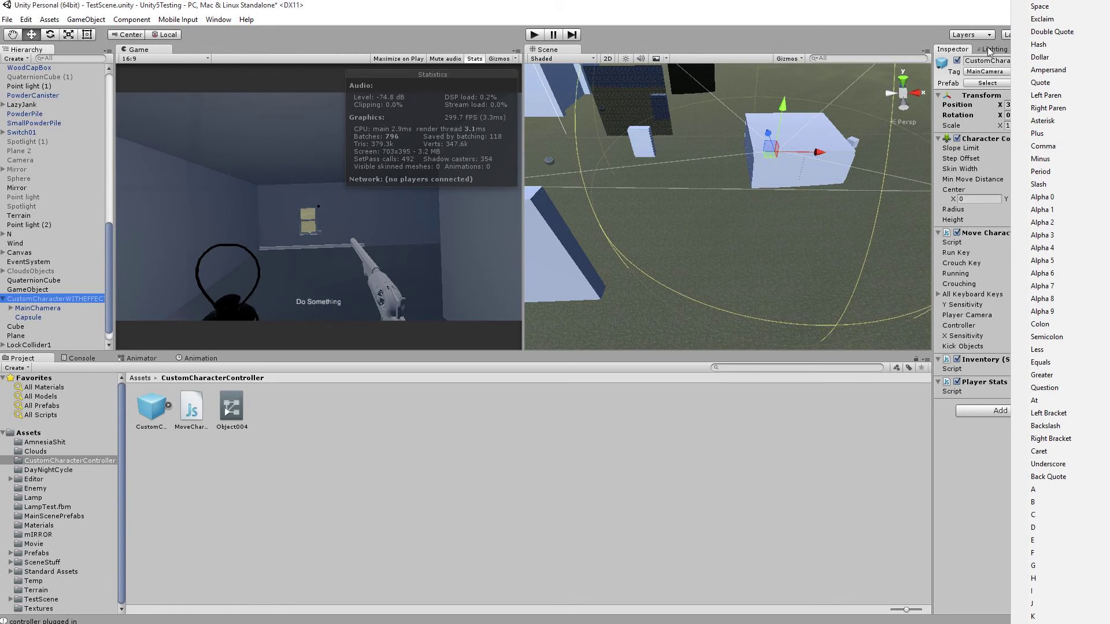
pyautogui.click(841, 509)
pyautogui.click(56, 299)
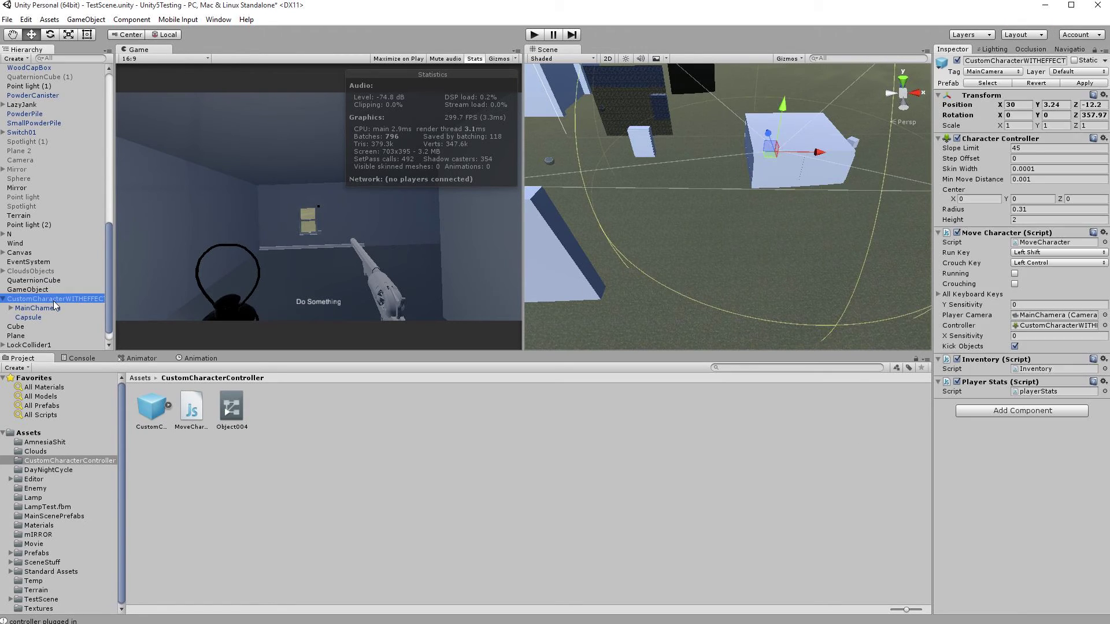
pyautogui.click(1050, 253)
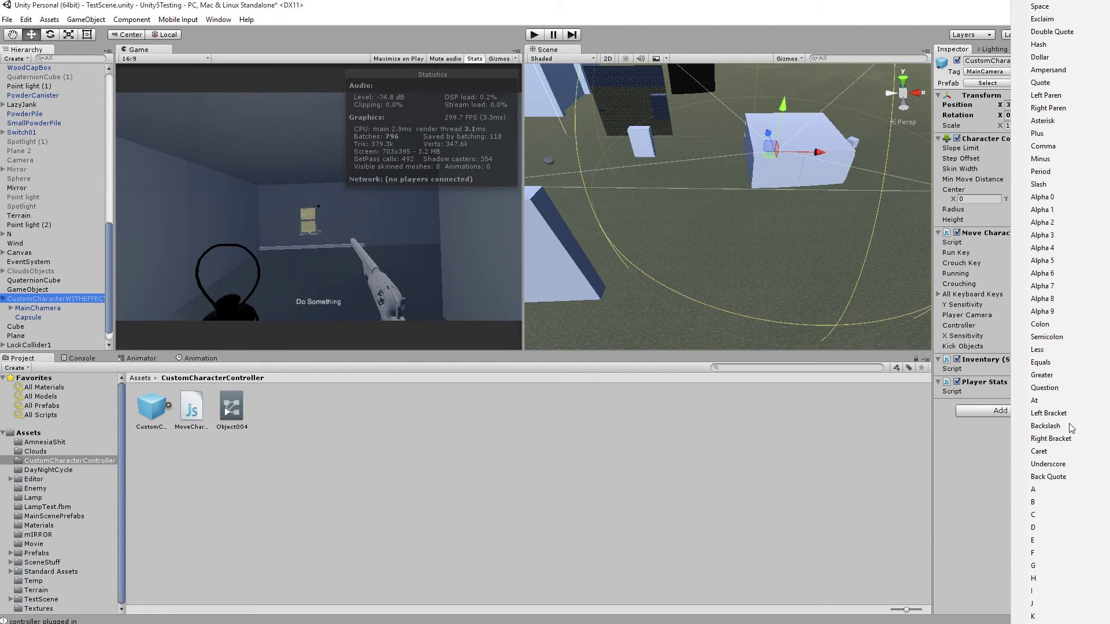
pyautogui.click(51, 321)
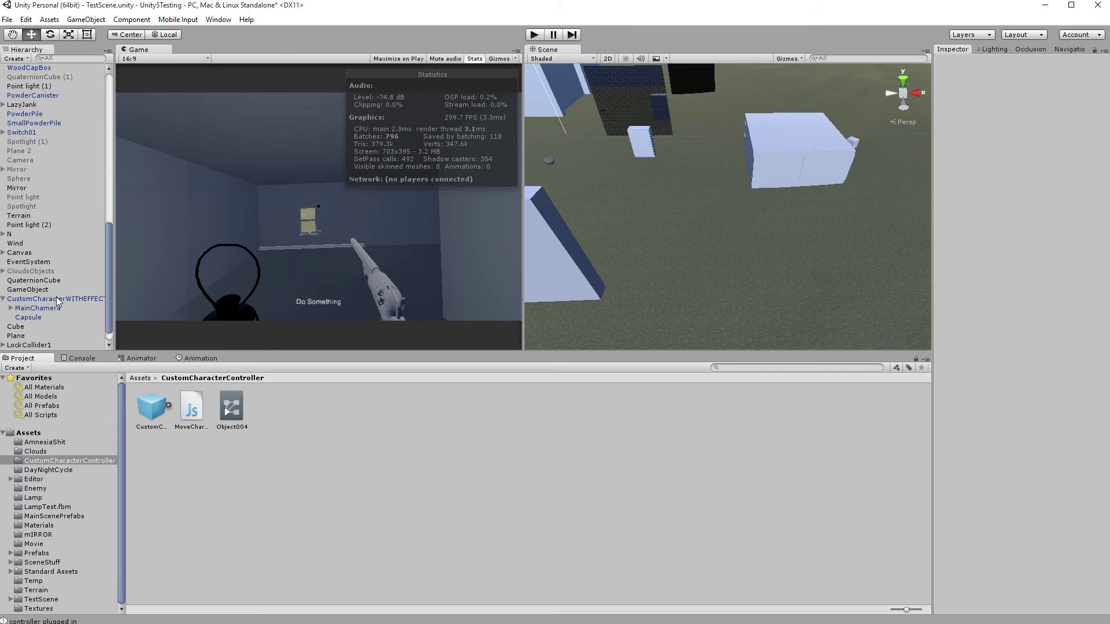
pyautogui.click(57, 299)
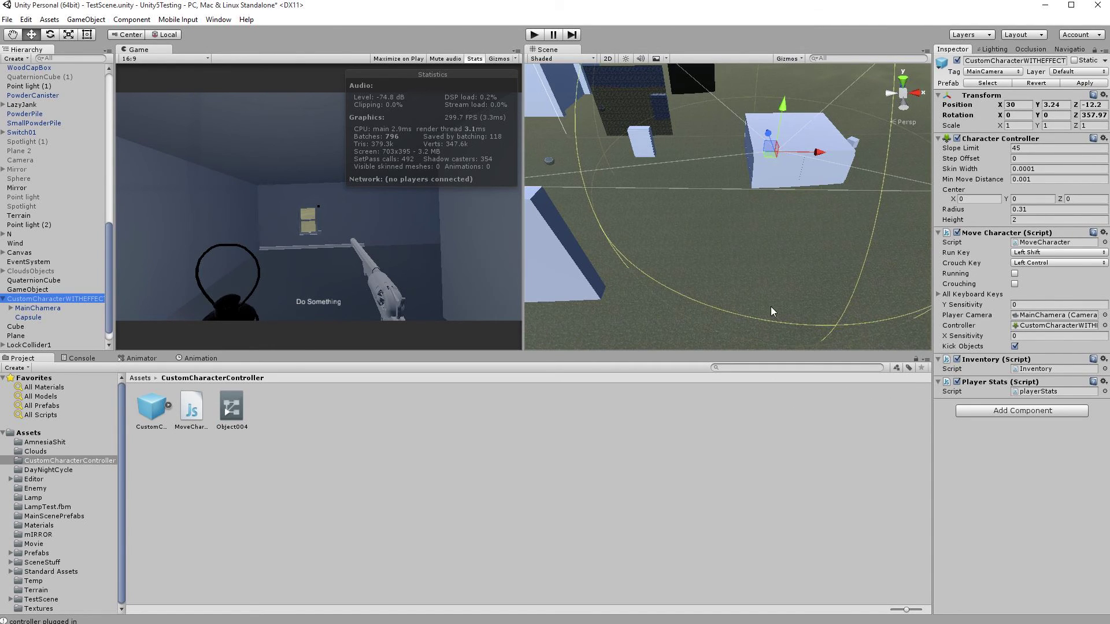
pyautogui.click(26, 20)
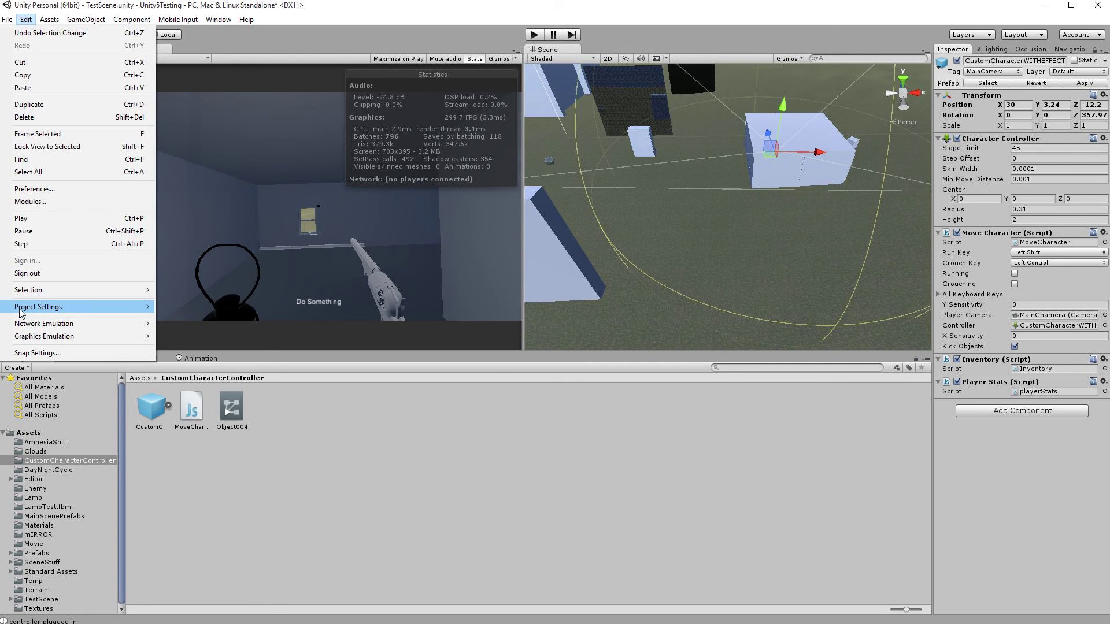
# - Open Edit > Project Settings > Input and fold shut its list of 21 axes
pyautogui.moveTo(49, 305)
pyautogui.click(250, 303)
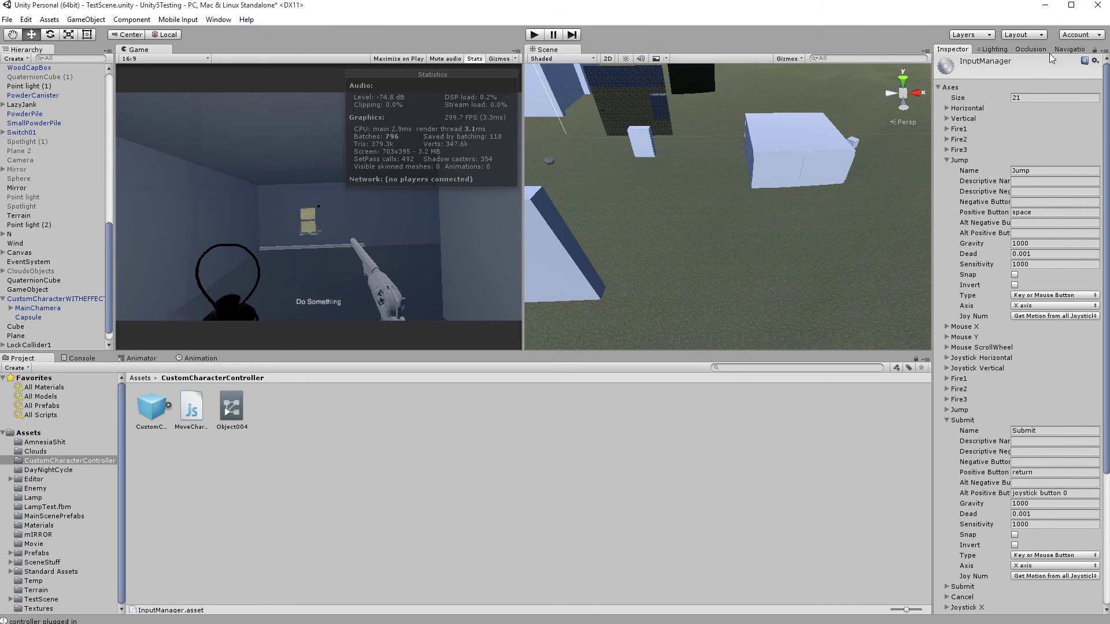
pyautogui.click(1018, 97)
pyautogui.click(939, 88)
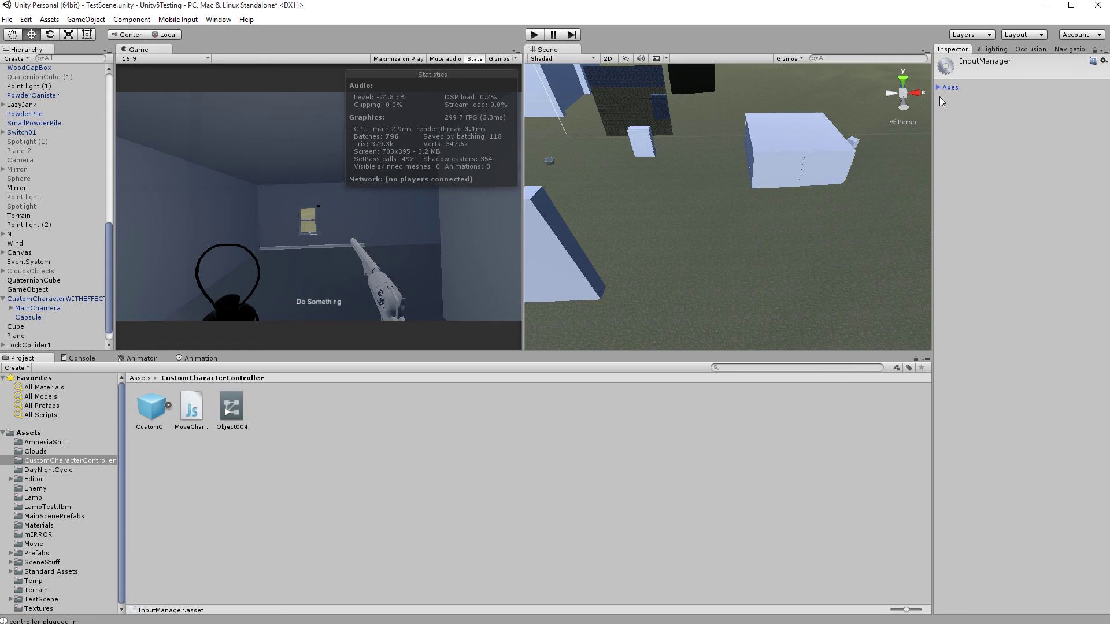